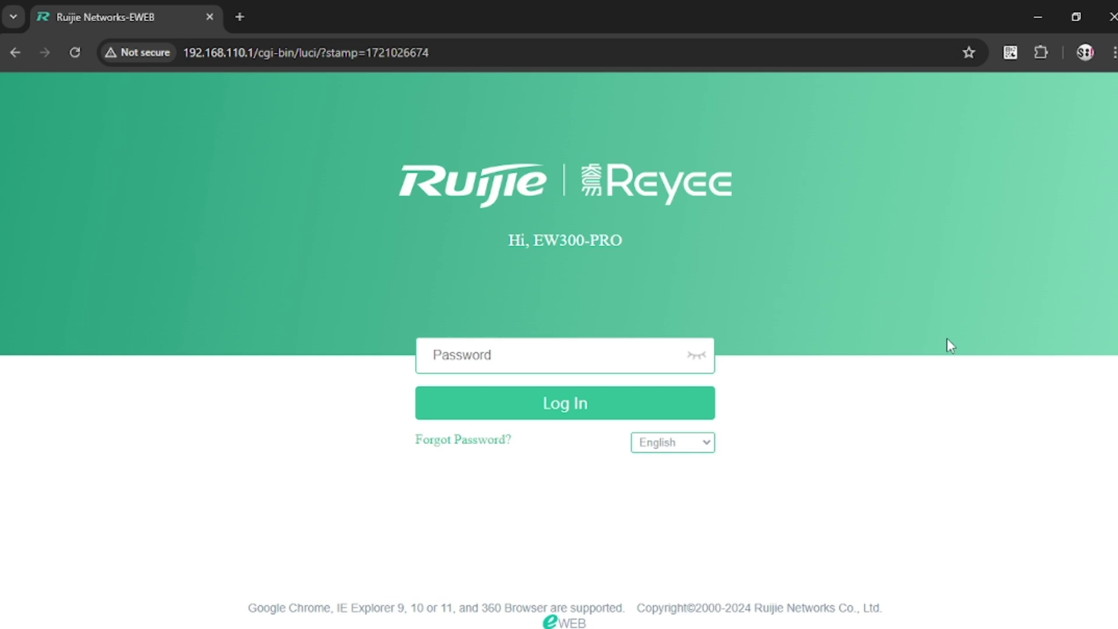
Select the IP 192.168.110.1 in the login page's address bar and bring up its copy menu
click(194, 53)
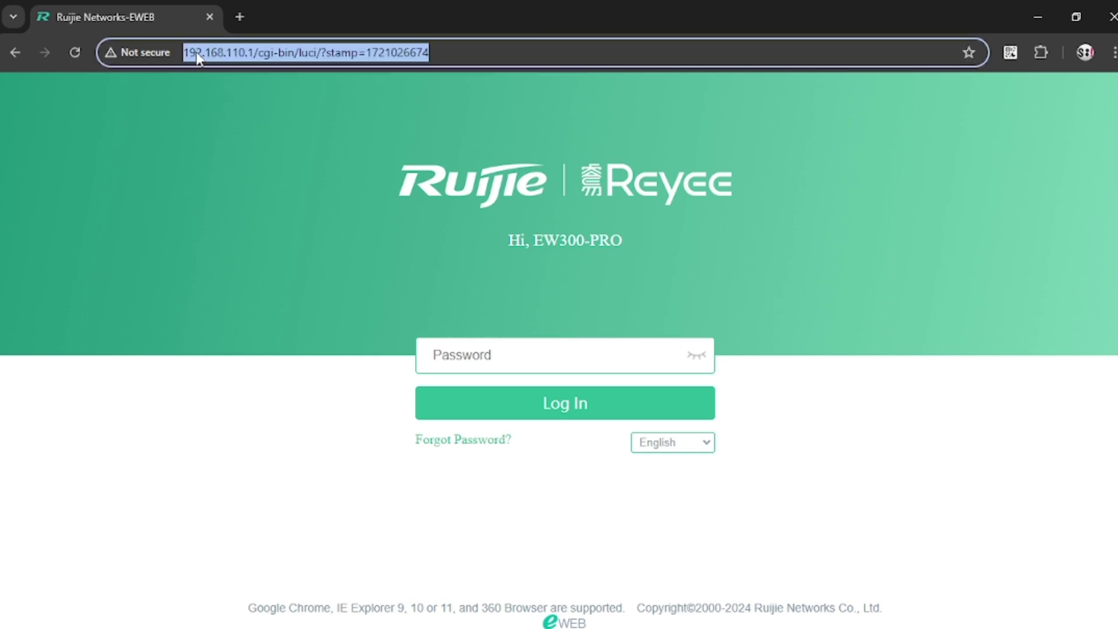
click(193, 52)
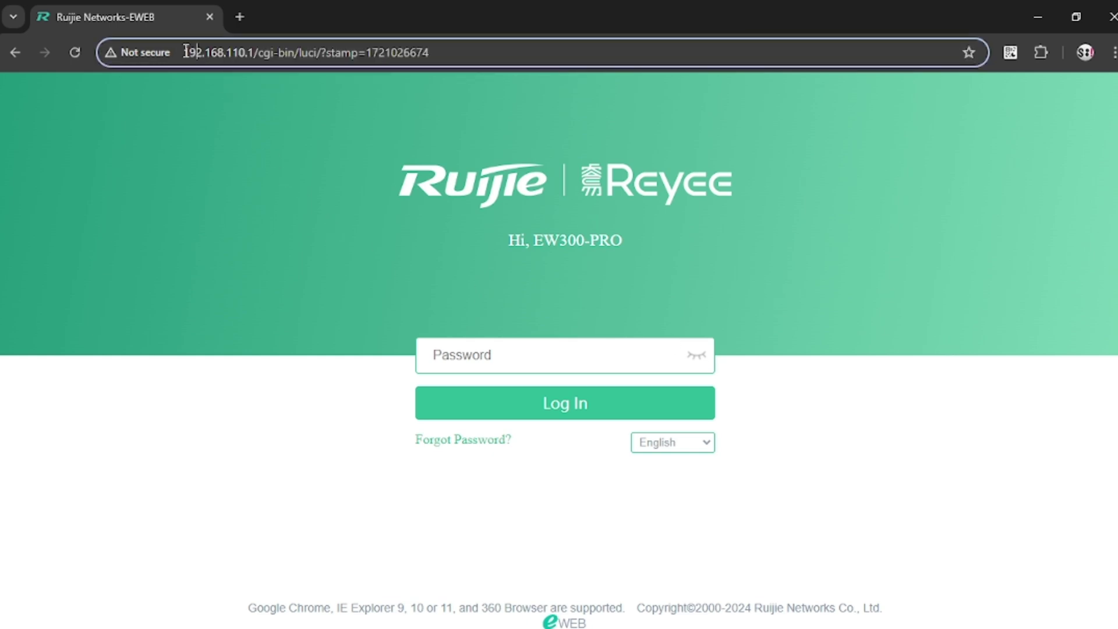
drag(183, 52, 254, 51)
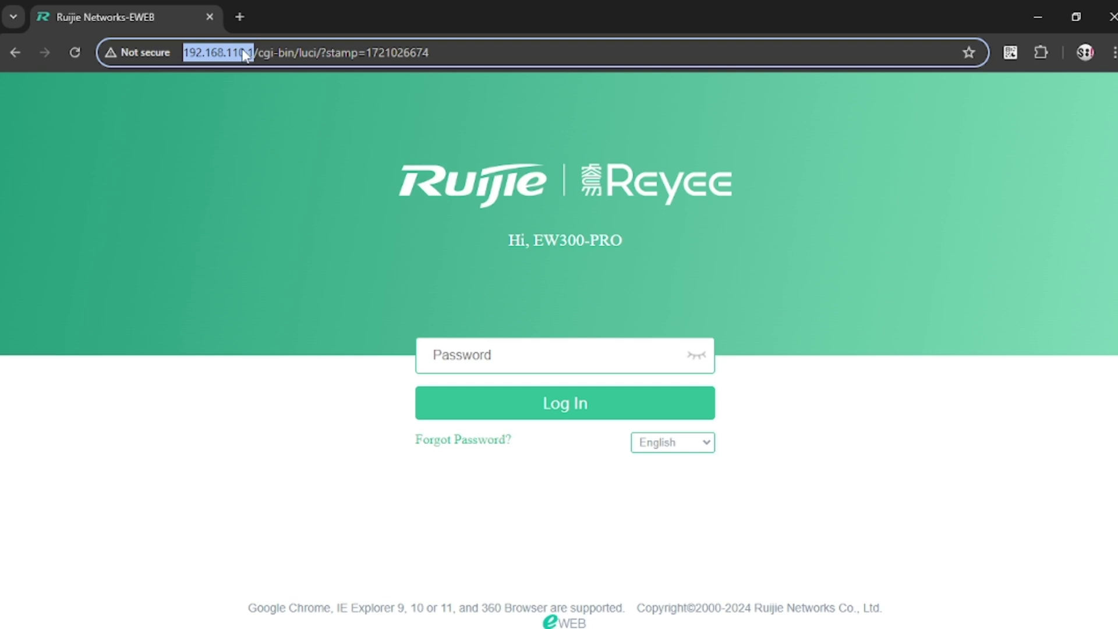
right_click(244, 50)
Copy the router IP and load the 192.168.110.1 login page in a new tab
click(292, 203)
click(236, 15)
click(307, 52)
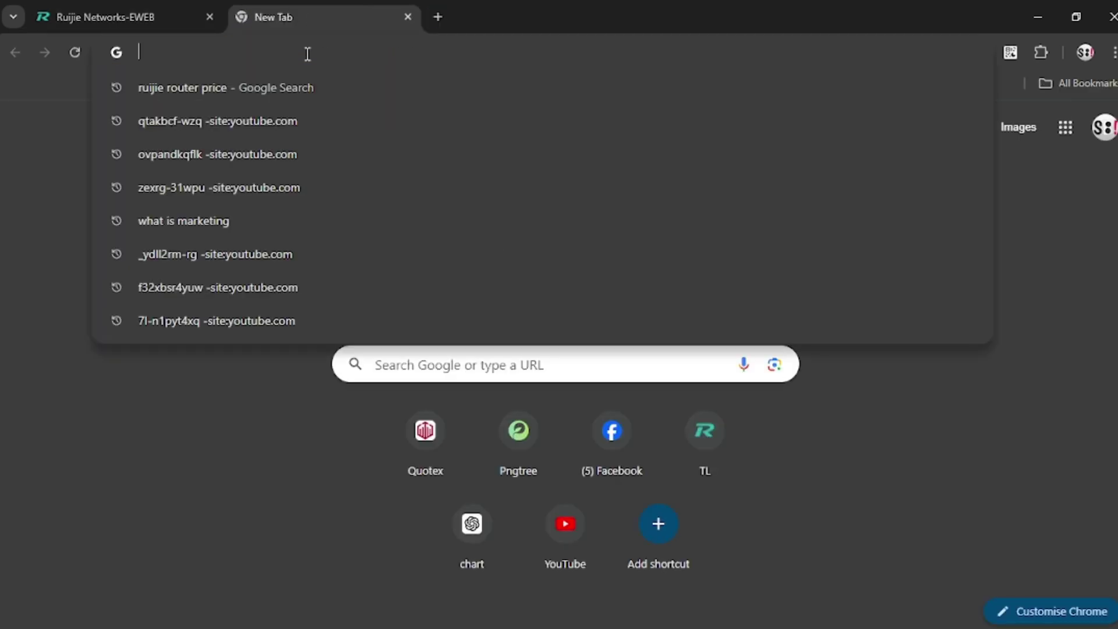
right_click(305, 50)
click(361, 194)
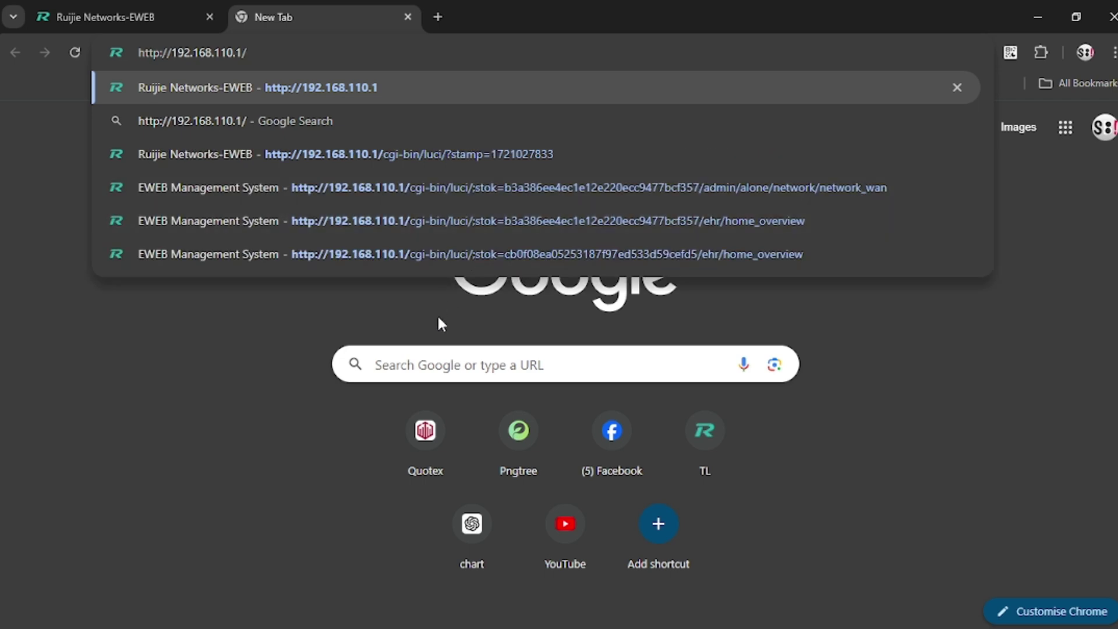
key(Return)
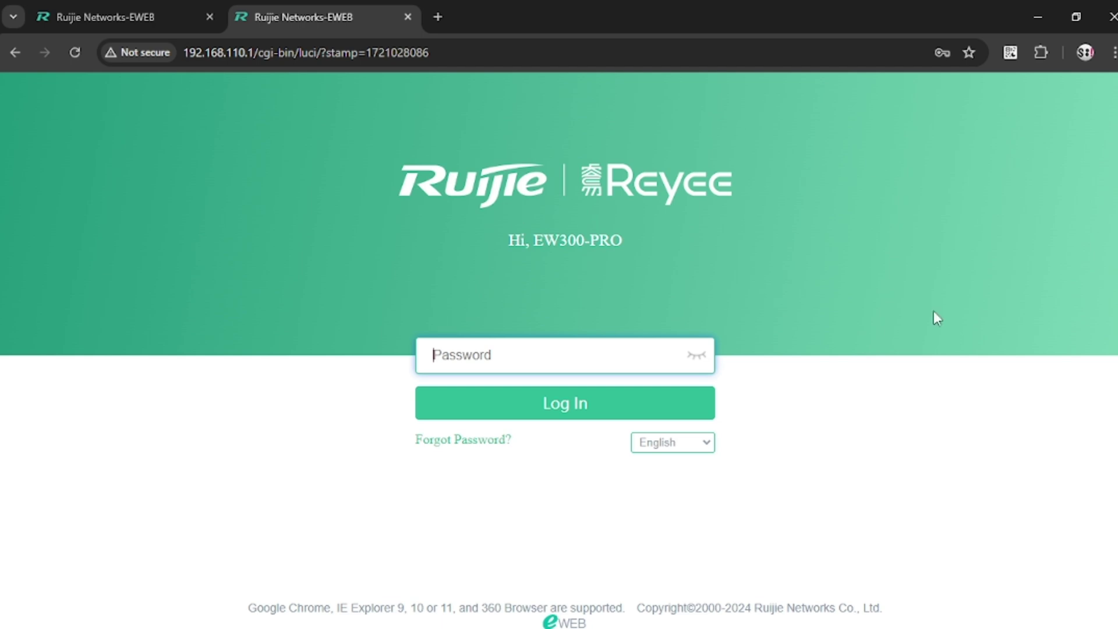
Sign in to the EW300-PRO router using the browser's saved password
click(533, 356)
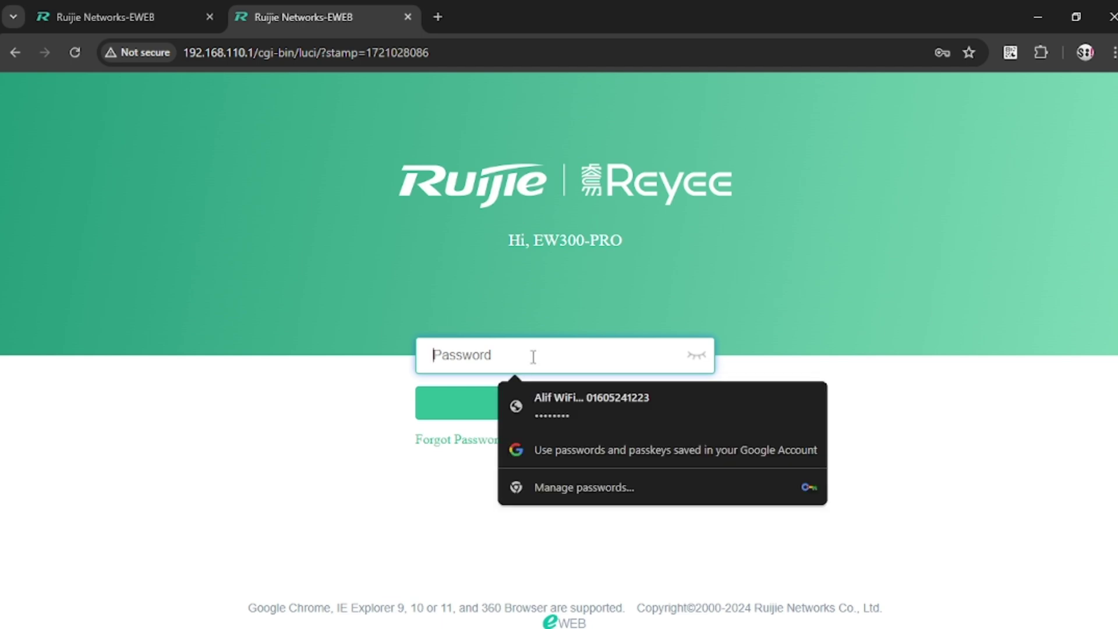
click(574, 393)
click(696, 356)
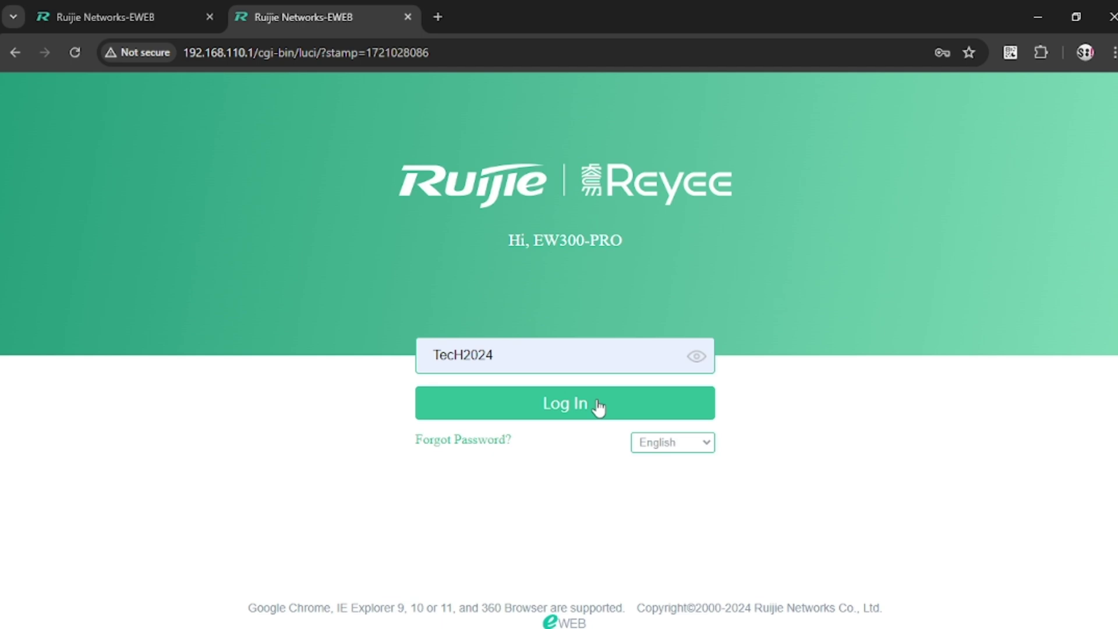
click(562, 406)
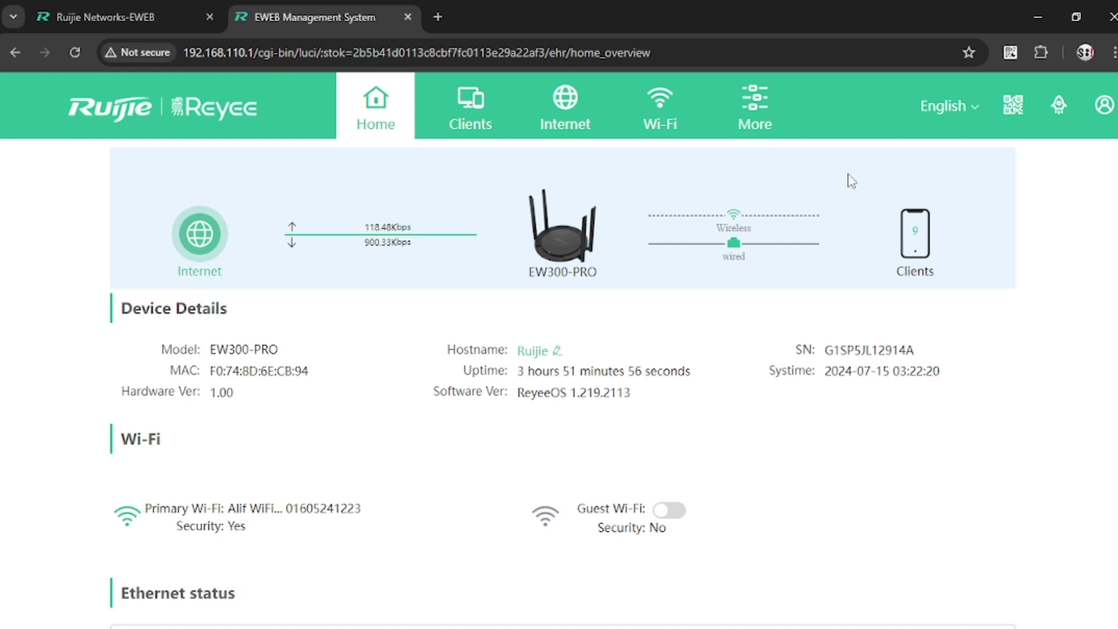
Highlight the model name EW300-PRO and the Primary Wi-Fi entry on the Home dashboard
drag(163, 353, 299, 347)
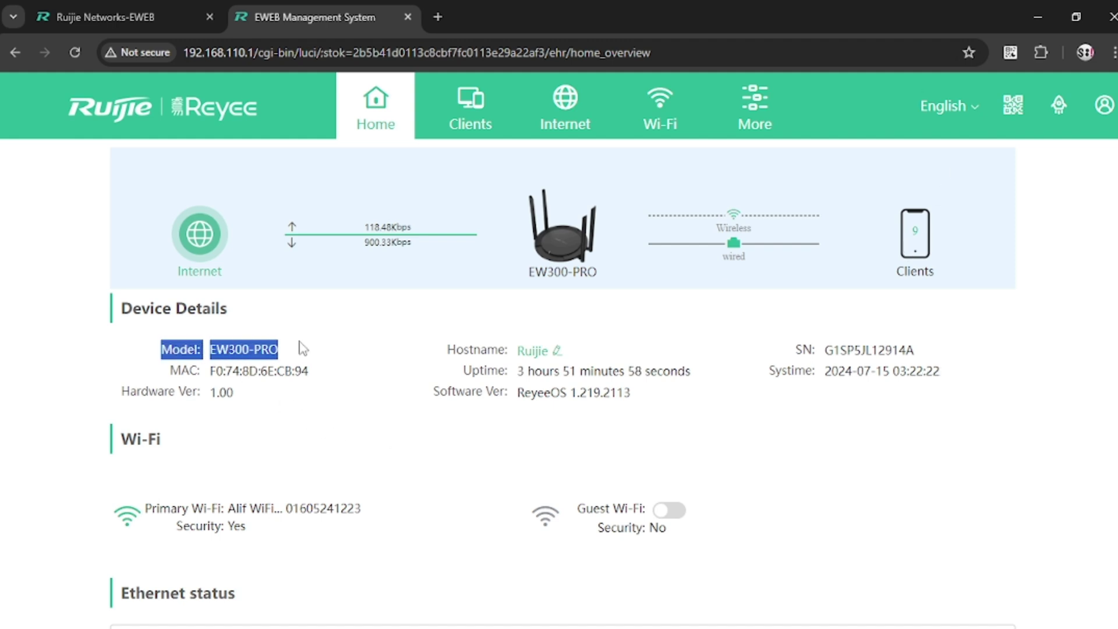
click(309, 356)
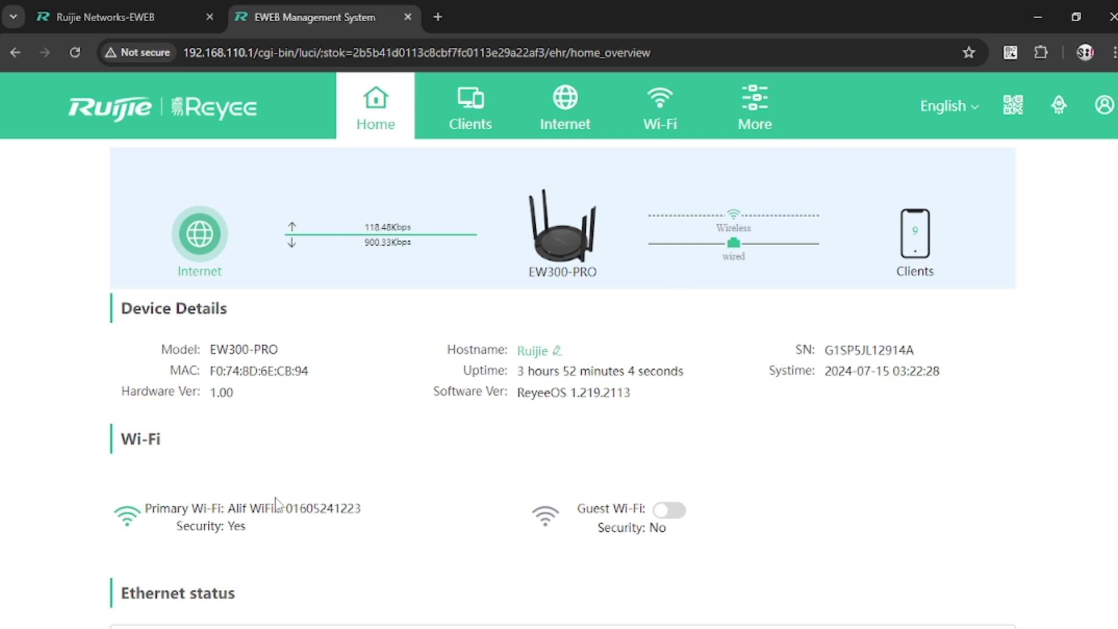
drag(147, 511, 379, 512)
click(387, 513)
click(669, 511)
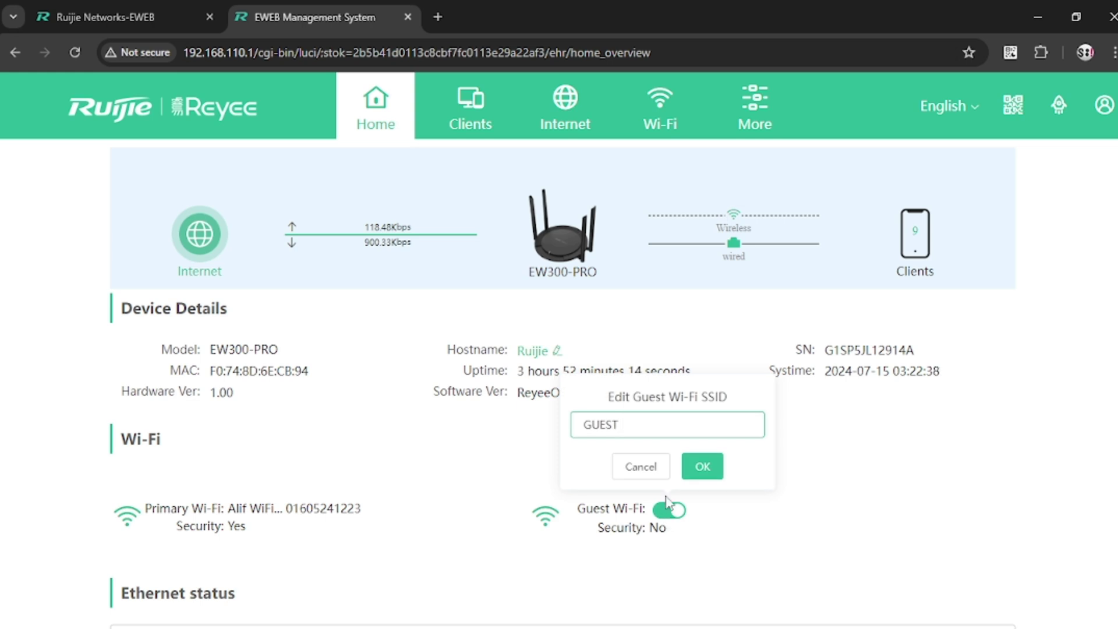
click(703, 467)
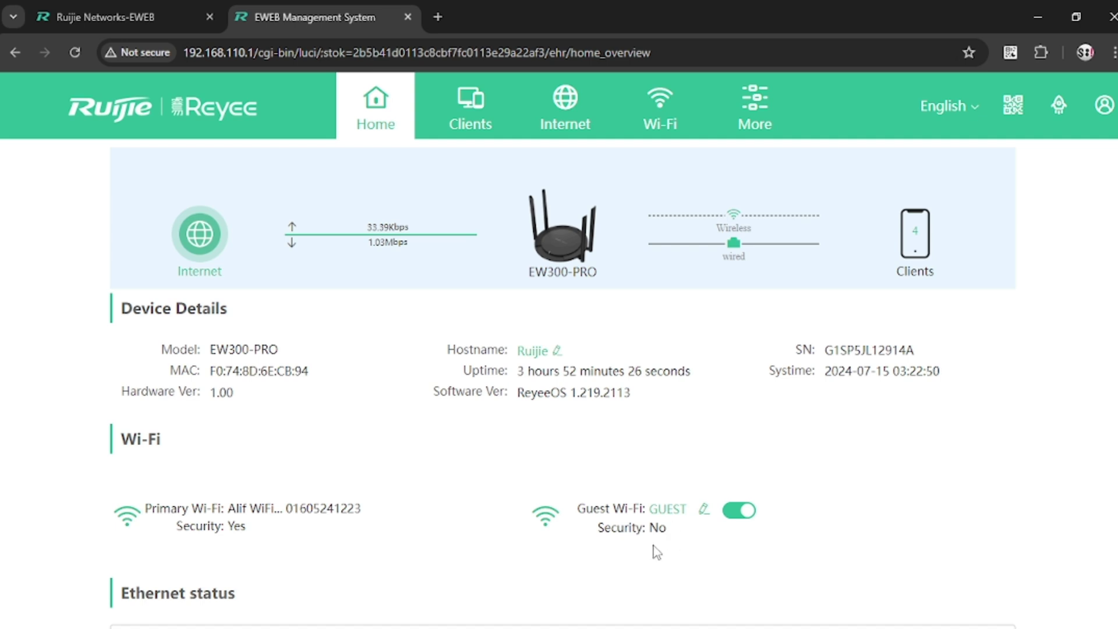
drag(598, 527, 673, 535)
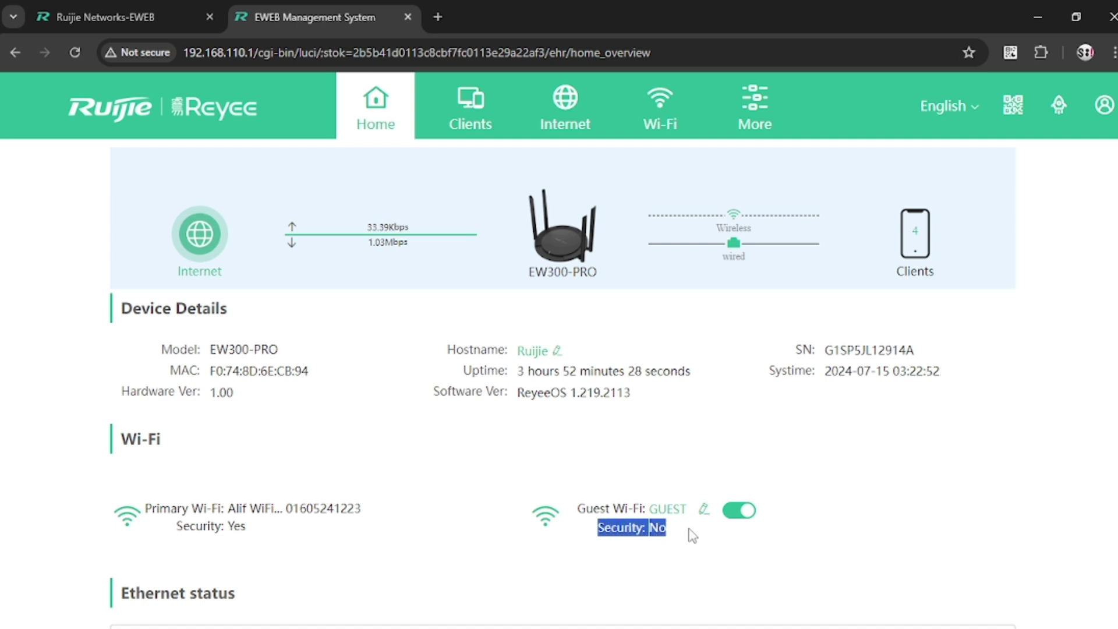
click(687, 542)
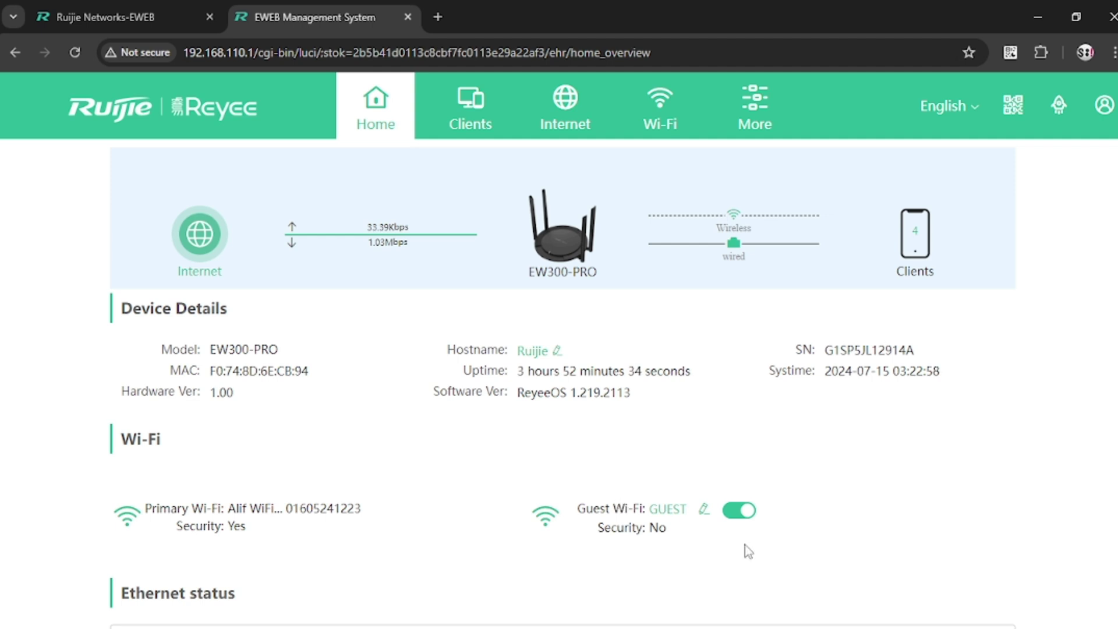
click(738, 512)
click(621, 382)
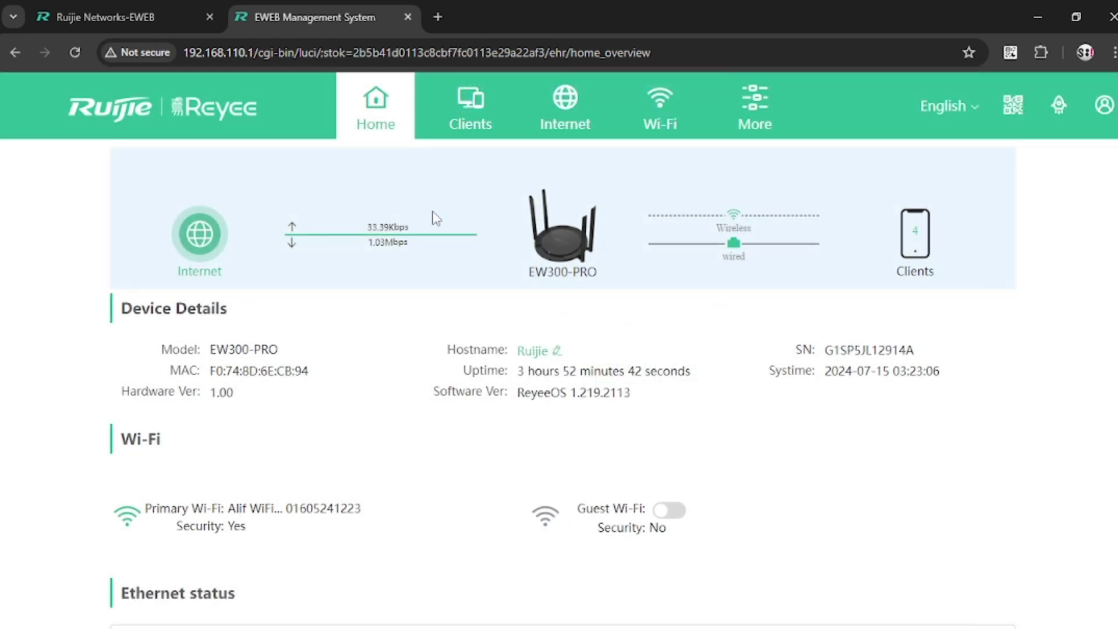
Block client V2310 in Clients, refresh the list, and check Blocked Time Management
click(916, 232)
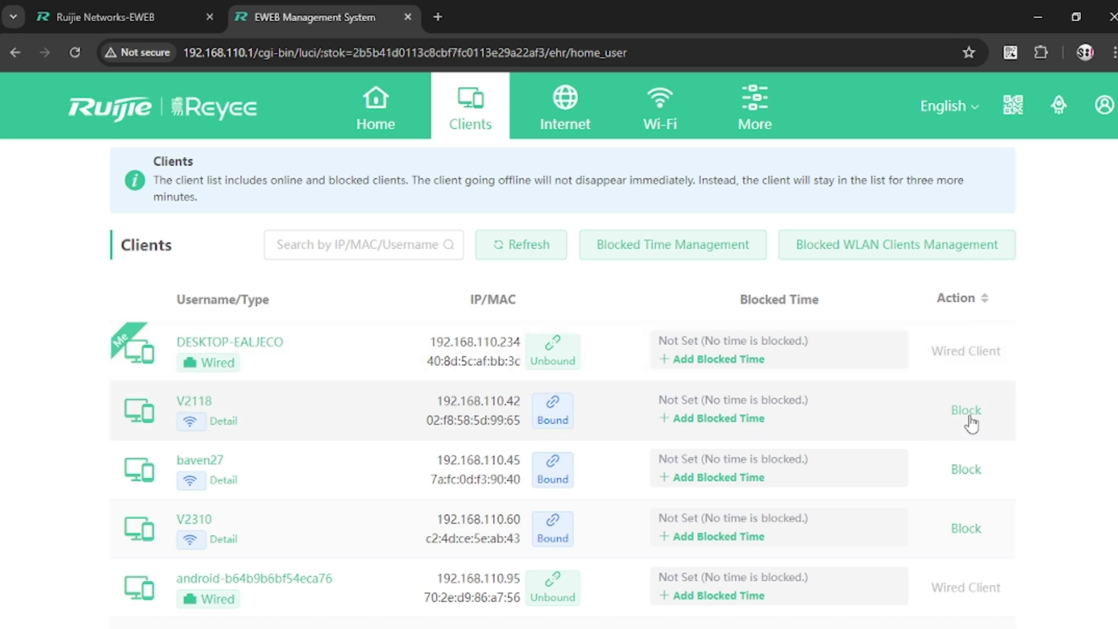
click(966, 530)
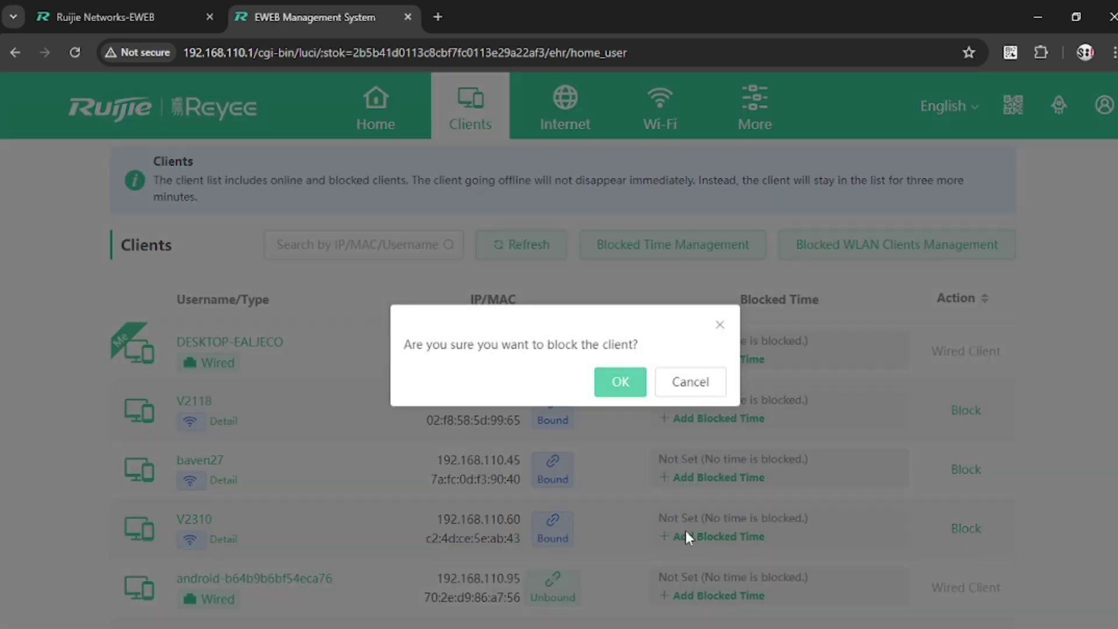
click(628, 383)
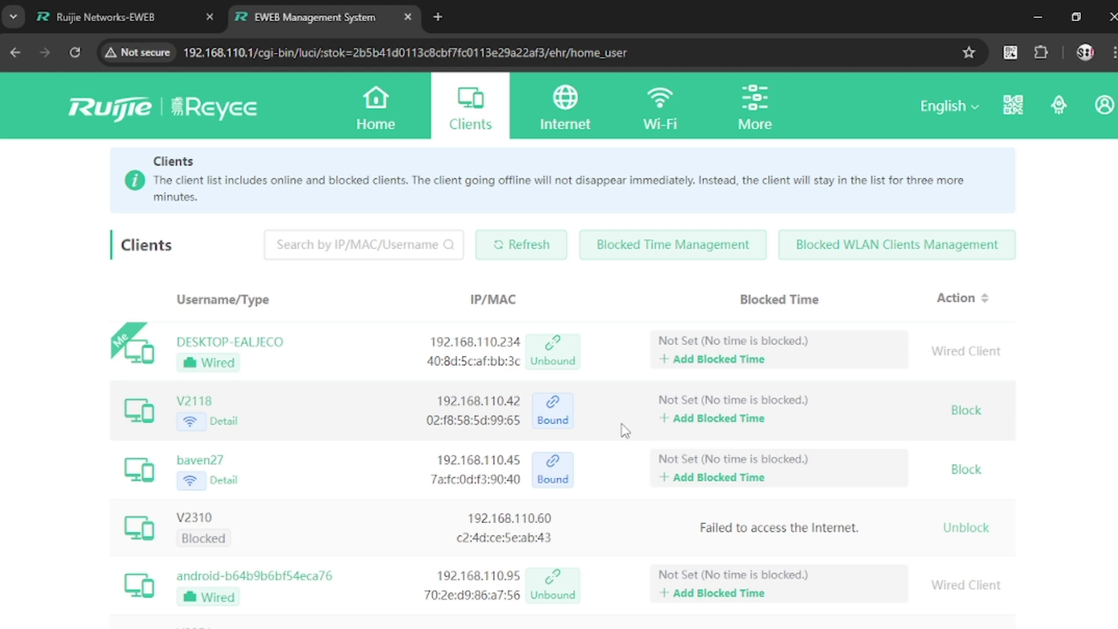
click(527, 244)
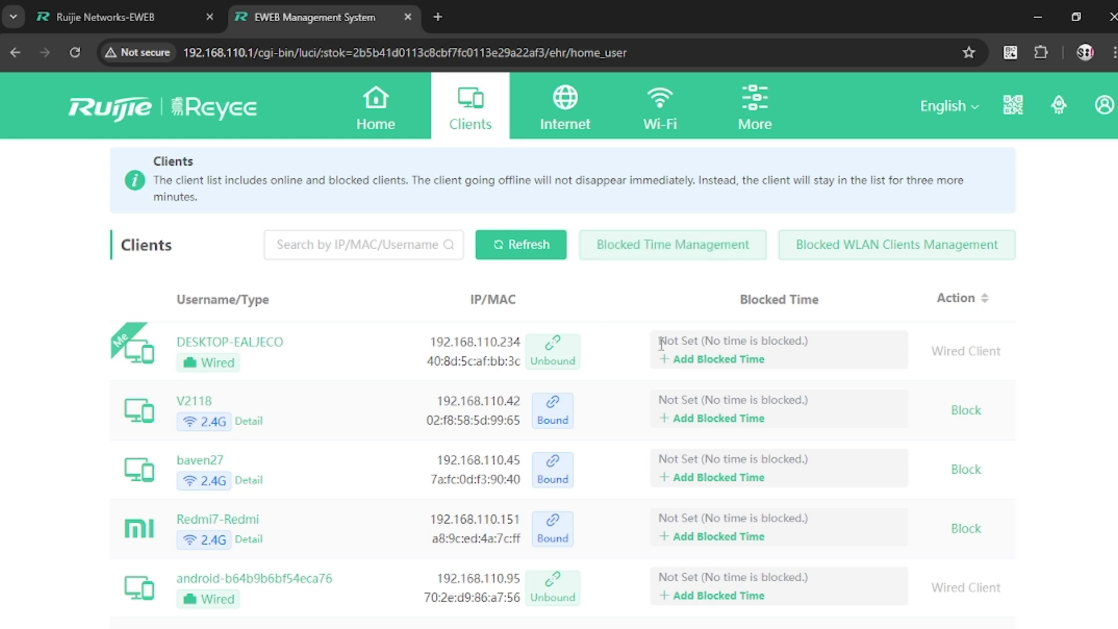
click(675, 245)
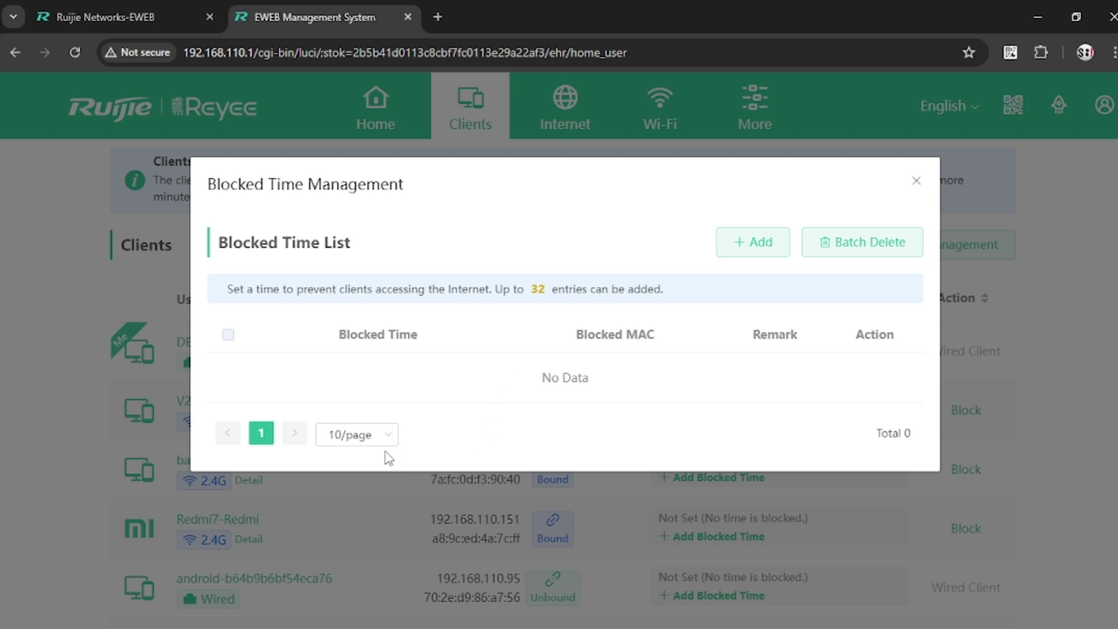
click(917, 183)
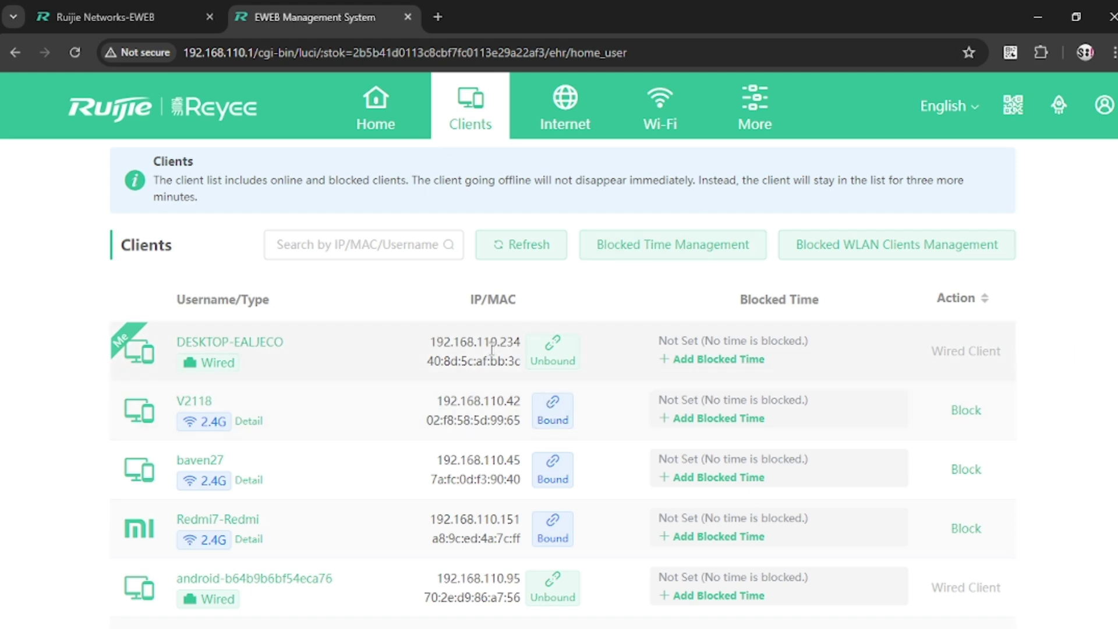
click(661, 133)
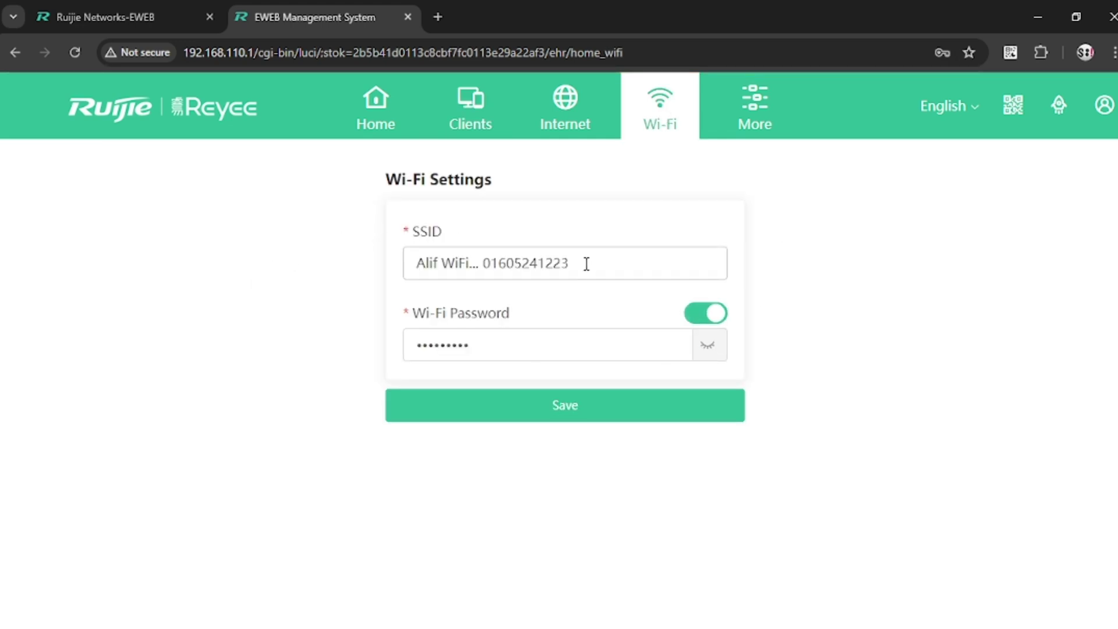
click(582, 262)
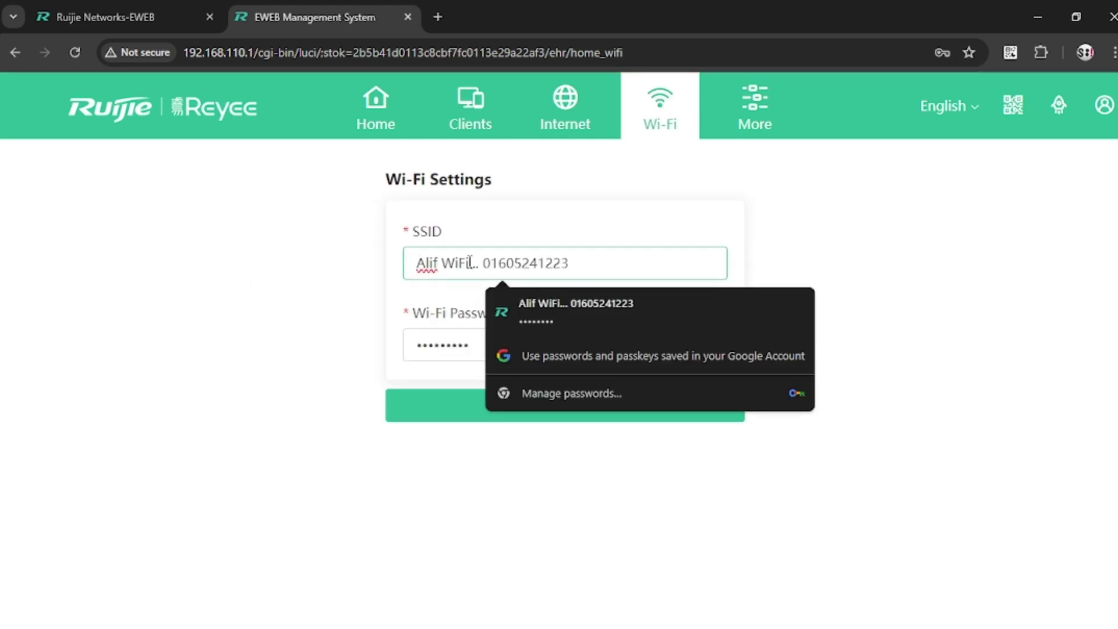
click(731, 207)
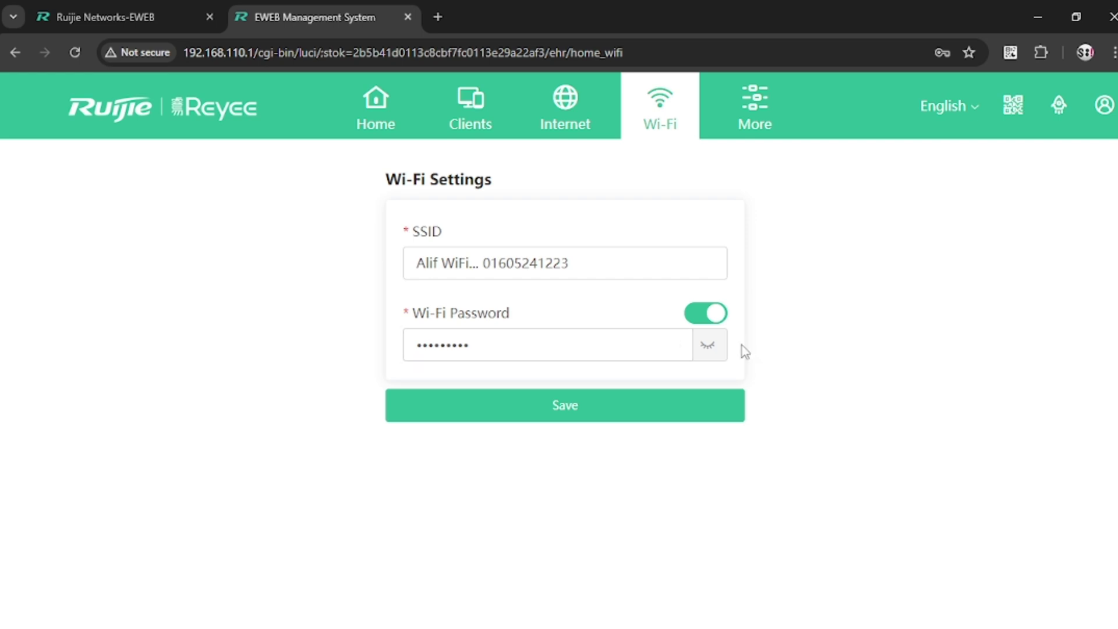
click(708, 345)
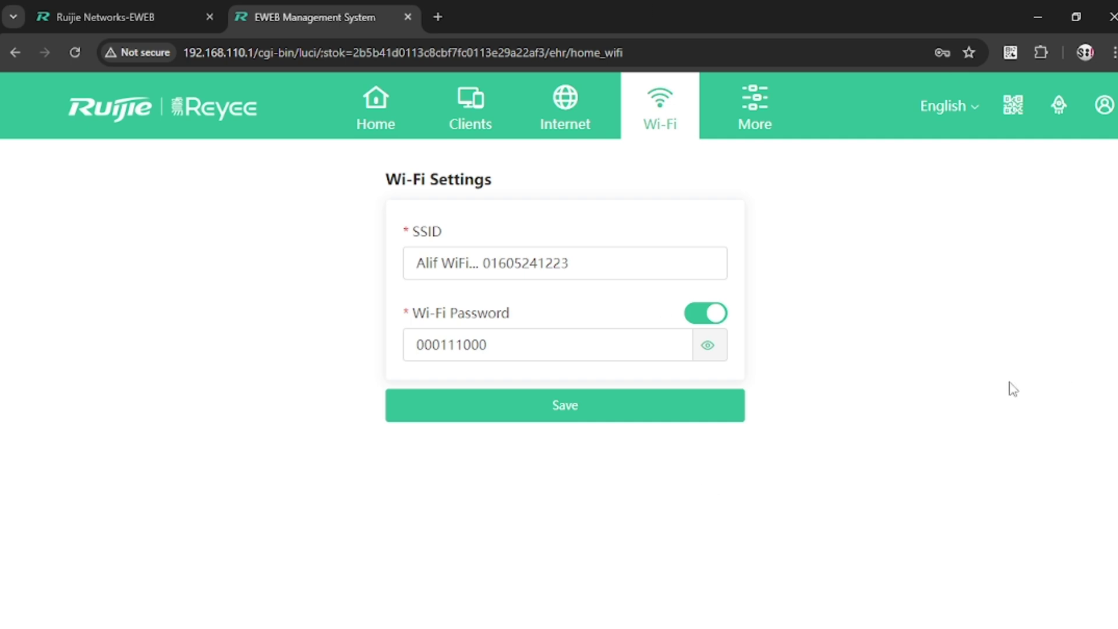
click(511, 340)
key(BackSpace)
key(BackSpace)
key(BackSpace)
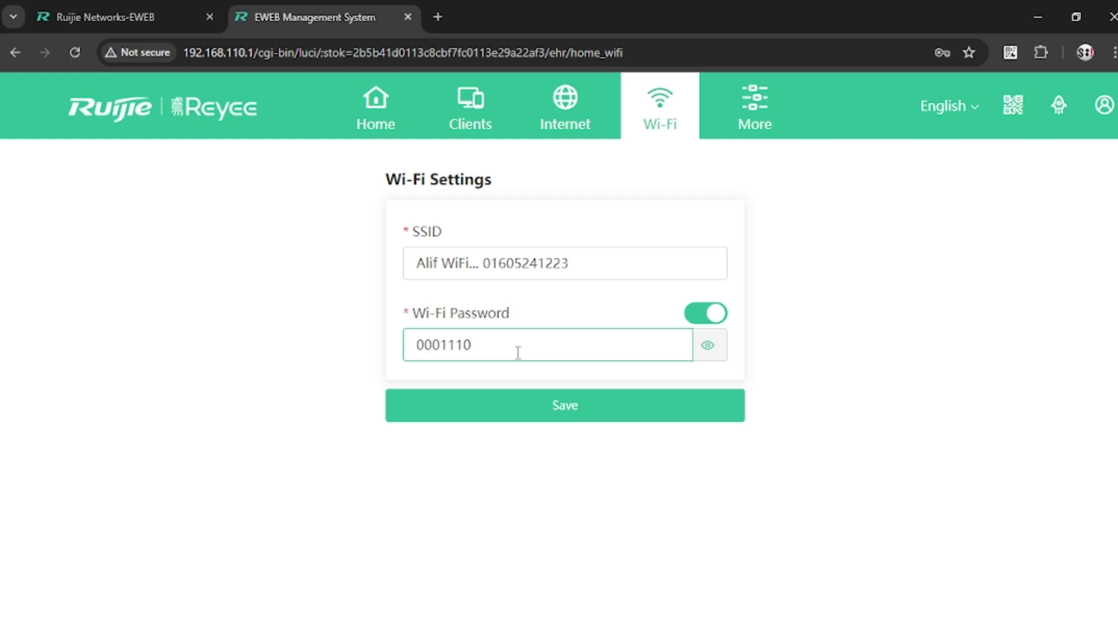
text(111)
click(563, 419)
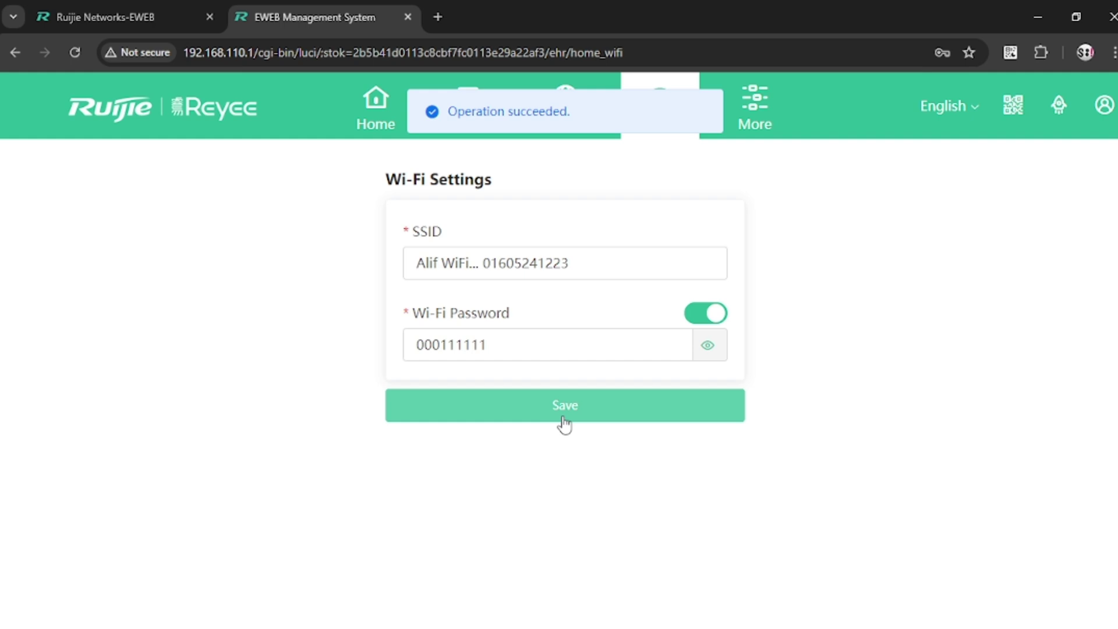
Change the SSID's final digit from 3 to 2 and save
click(589, 264)
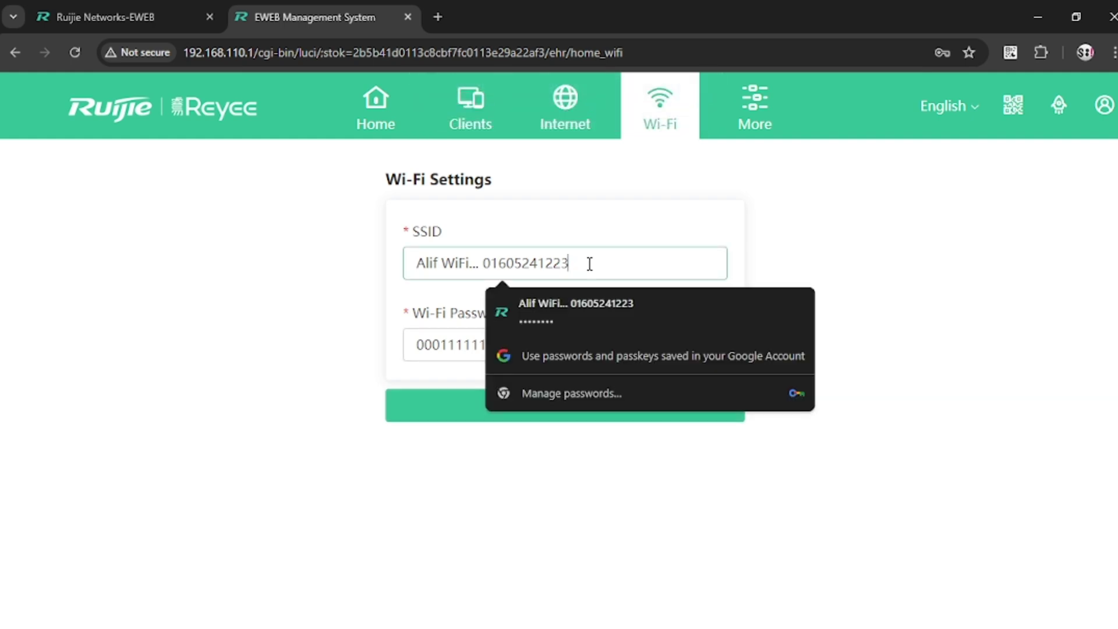
key(BackSpace)
text(2)
click(581, 414)
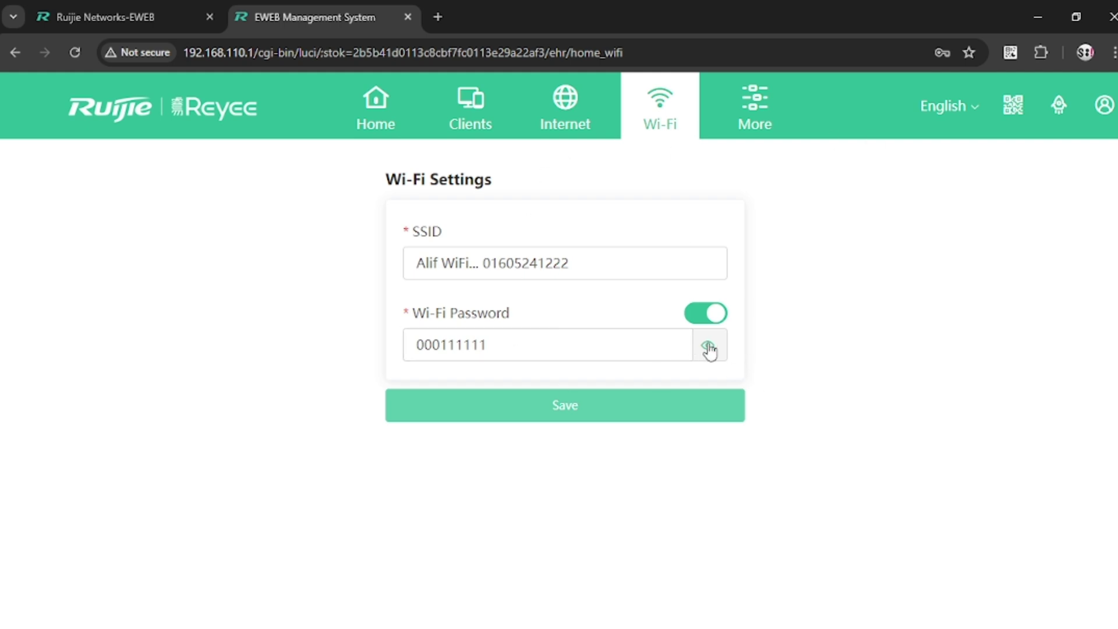
Go to More > System > Login, declining Chrome's offer to save the password
click(749, 120)
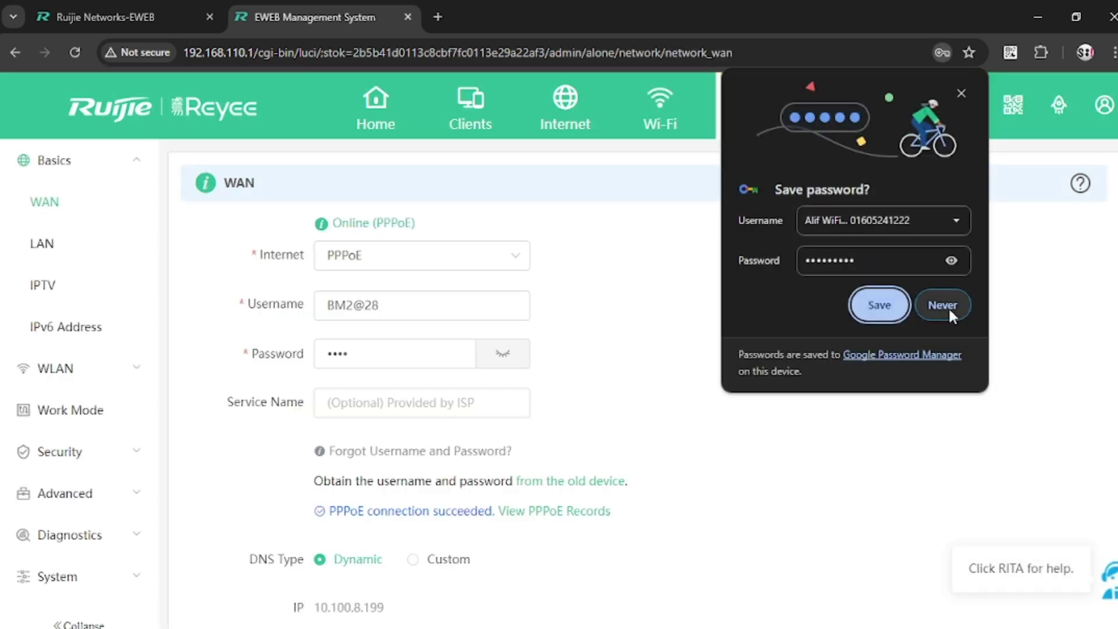
click(942, 305)
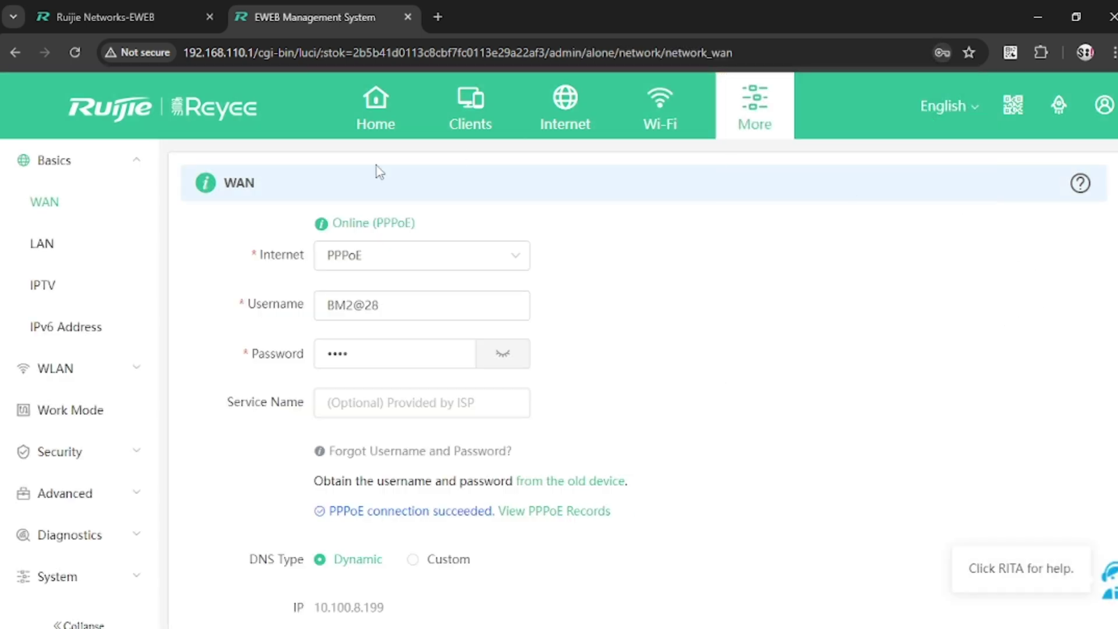
click(58, 579)
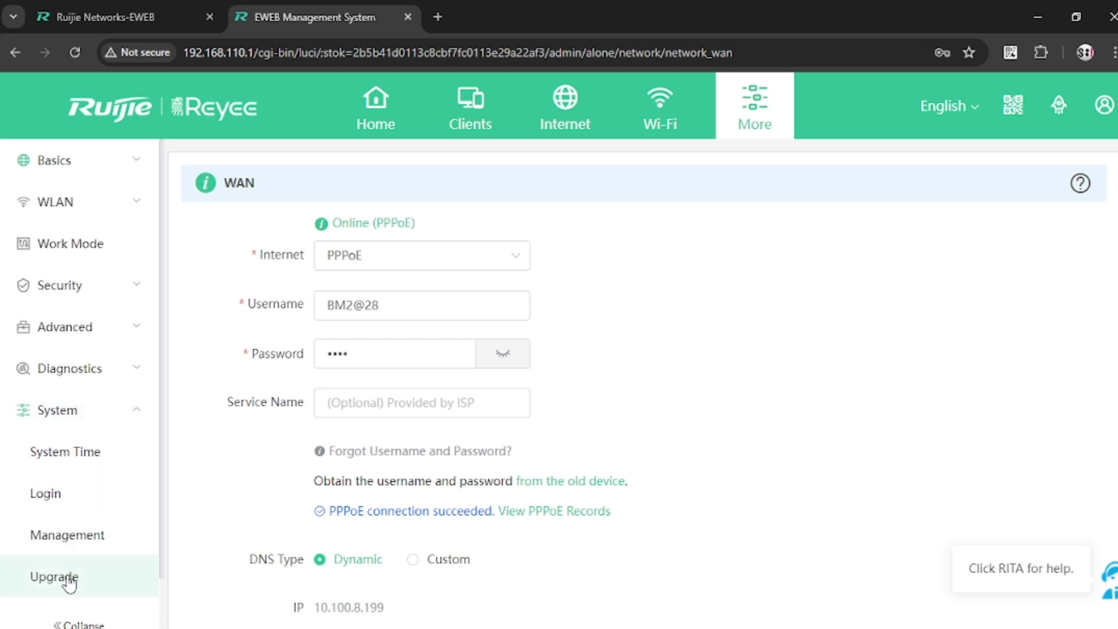
click(60, 499)
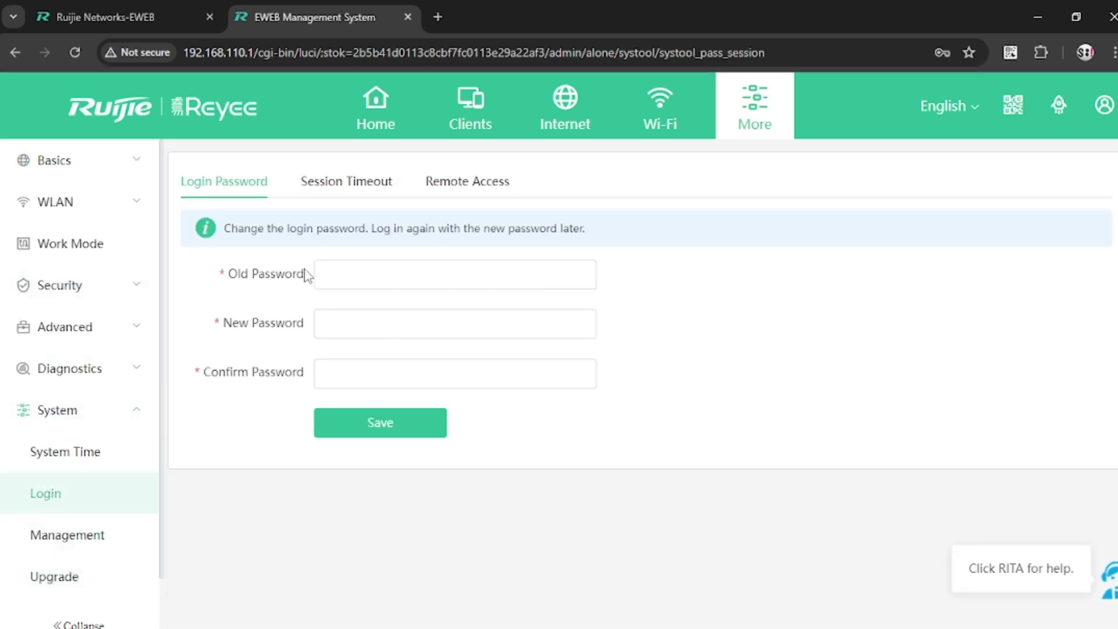
Autofill and reveal the old login password, then select the New and Confirm Password fields
click(350, 274)
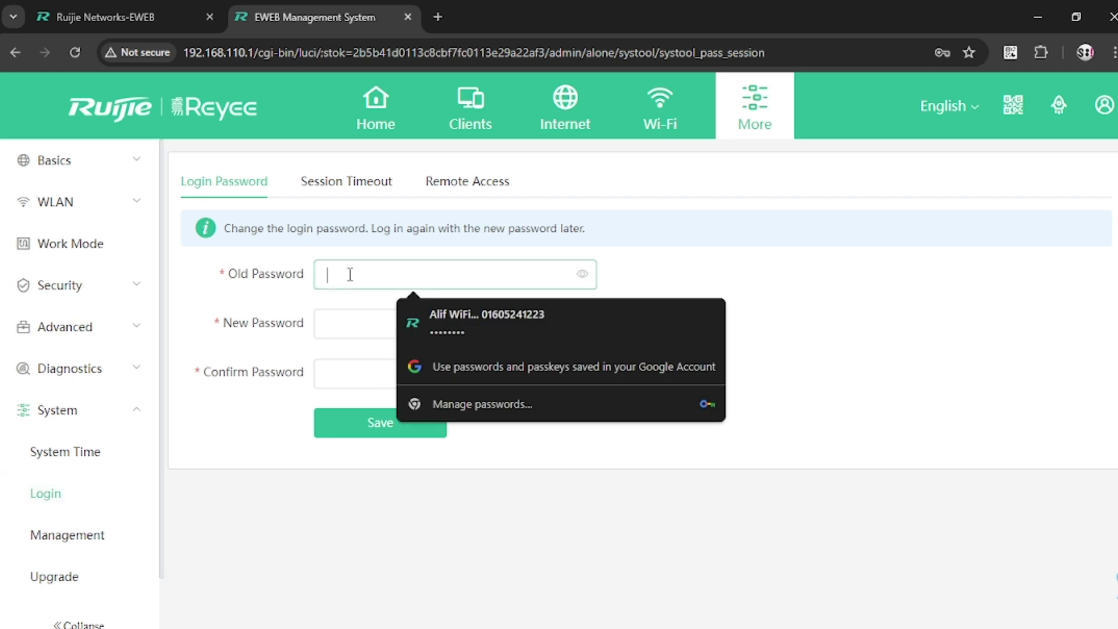
click(491, 320)
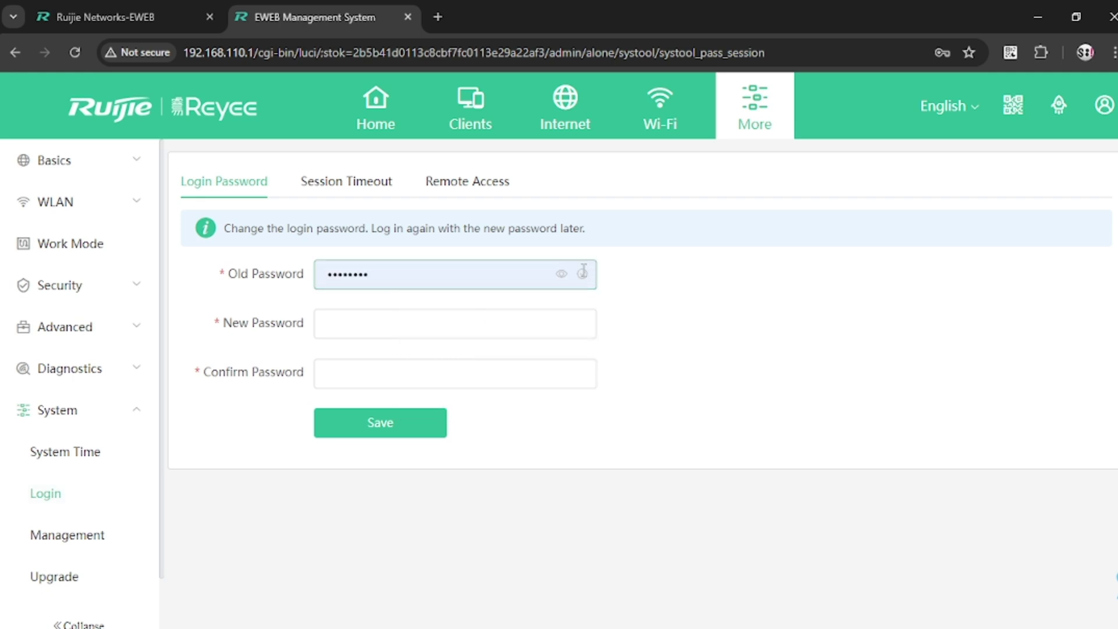
click(562, 277)
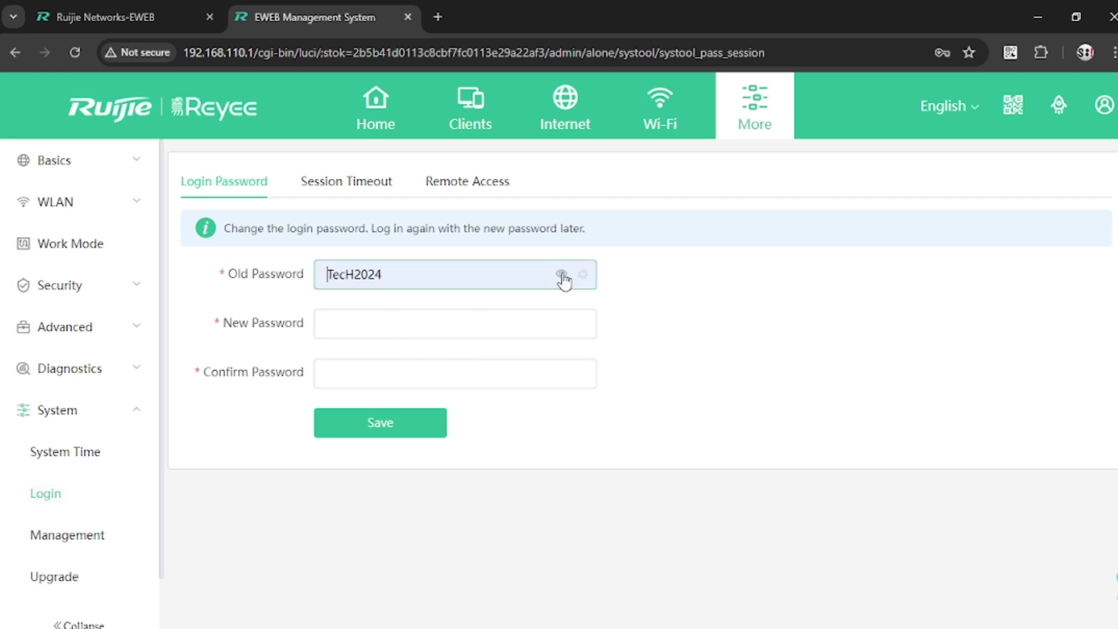
click(371, 331)
click(365, 373)
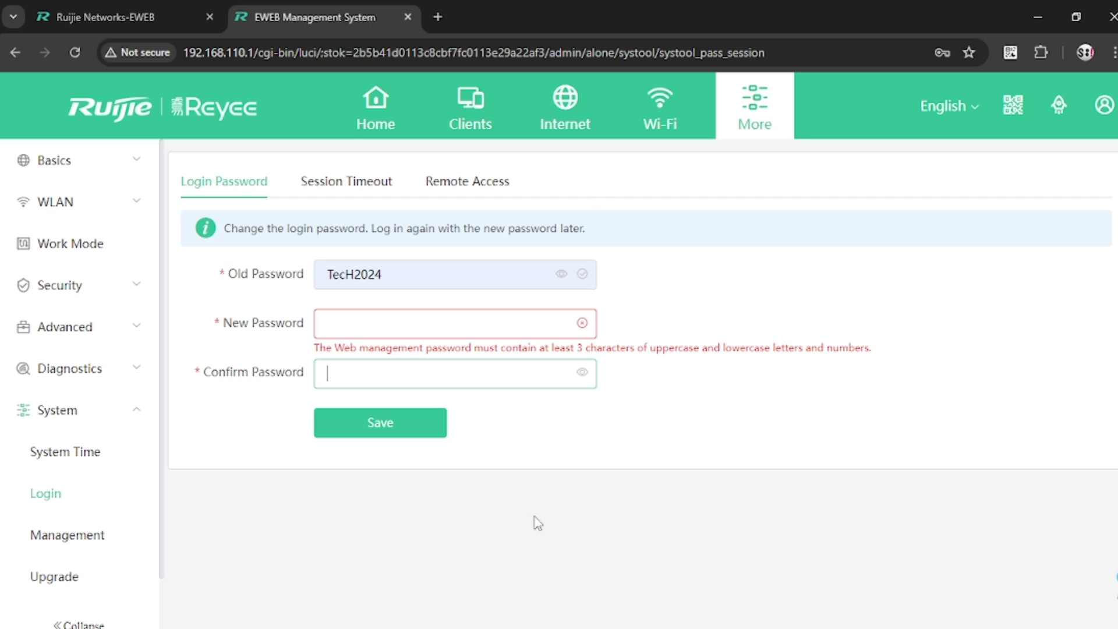
From Home, choose Change Password in the top-right user menu
click(376, 116)
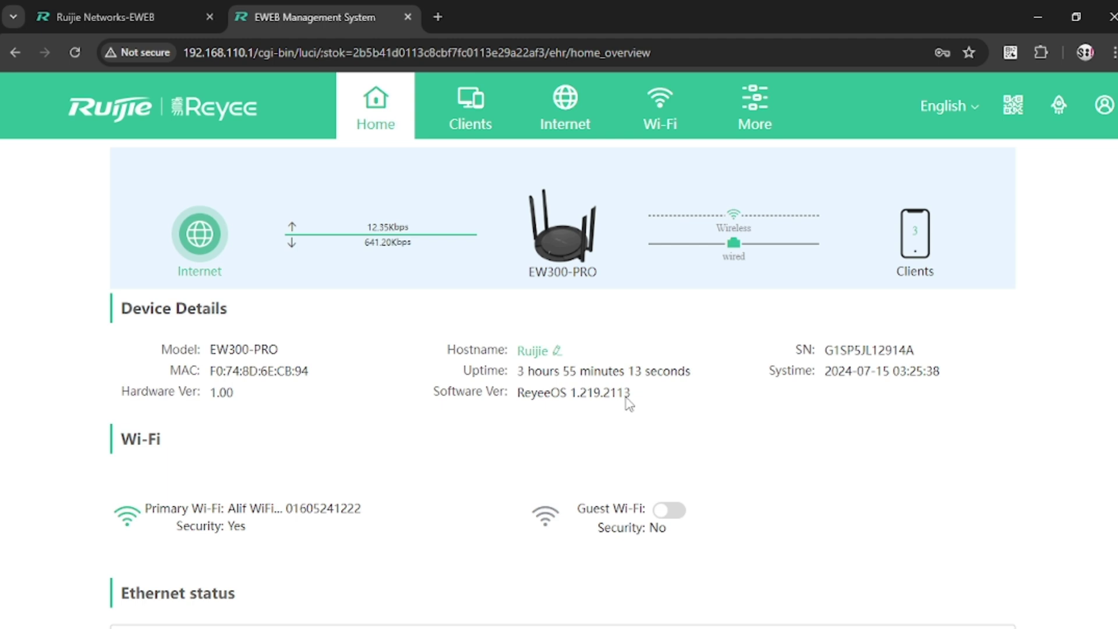
mouse_move(1105, 106)
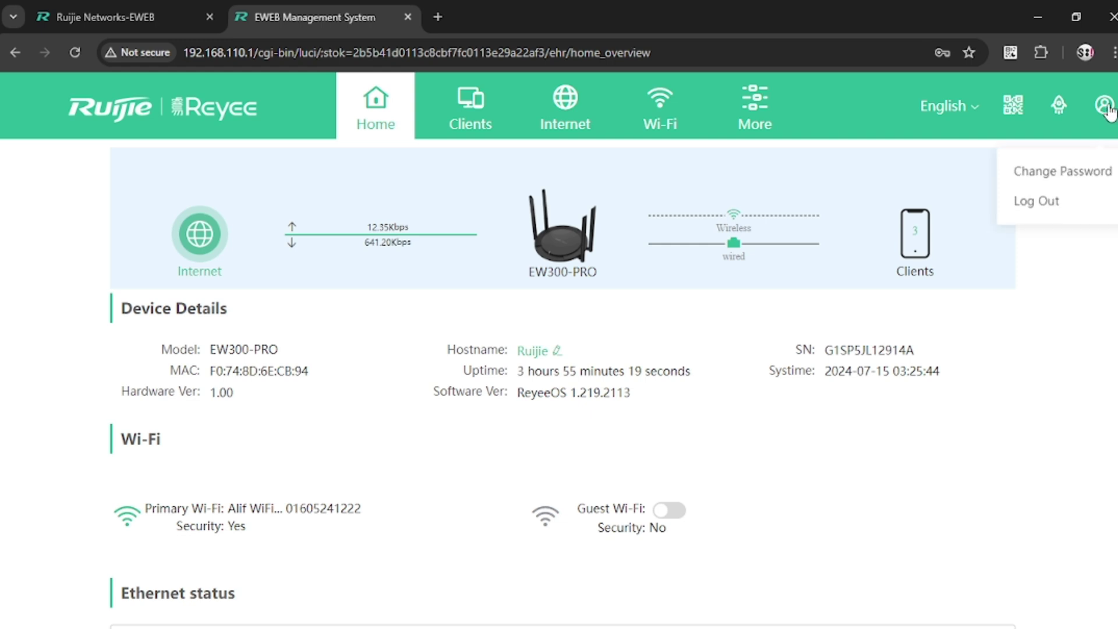
click(1086, 174)
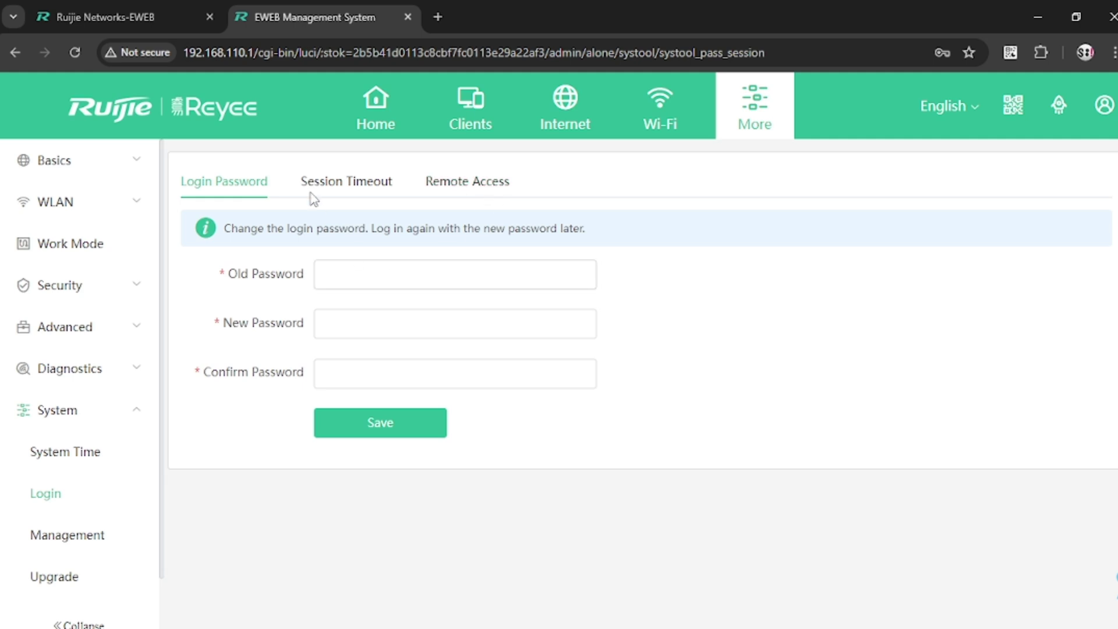
Review the PPPoE settings on the Internet page: IP 10.100.8.199, gateway 10.100.11.1, DNS servers
click(566, 110)
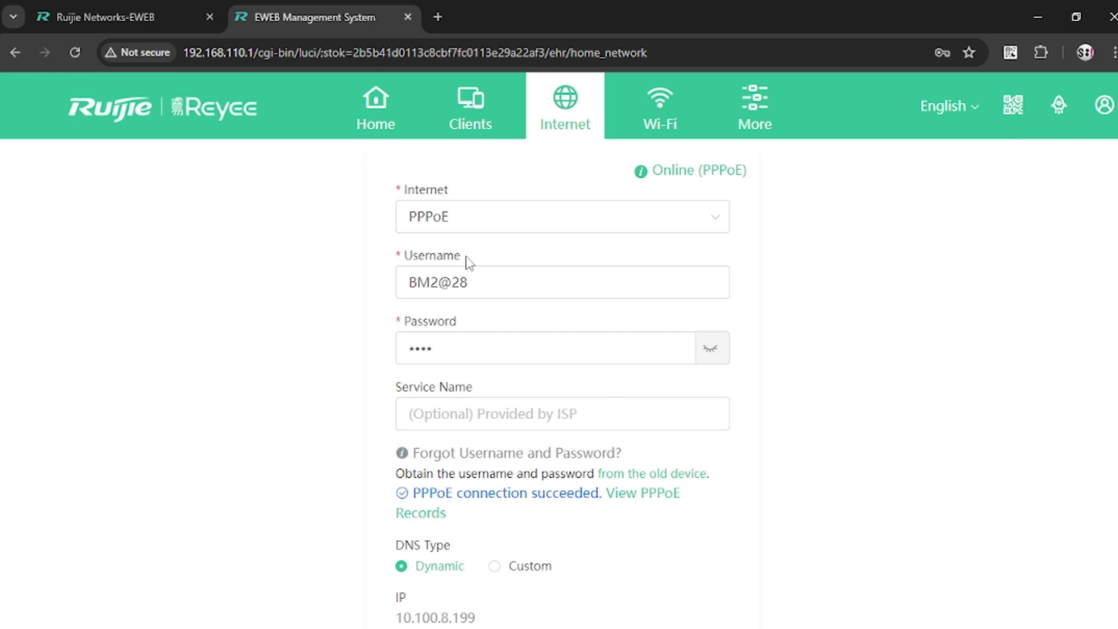
scroll(717, 315, down, 4)
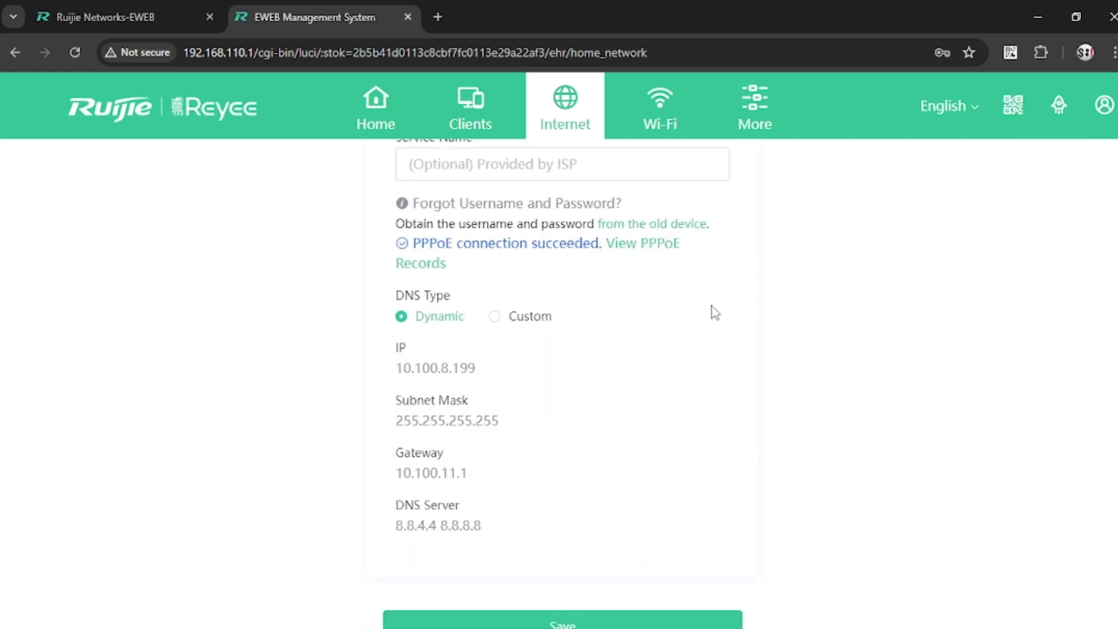
scroll(712, 326, up, 1)
scroll(711, 338, down, 2)
scroll(711, 326, up, 2)
scroll(705, 326, down, 2)
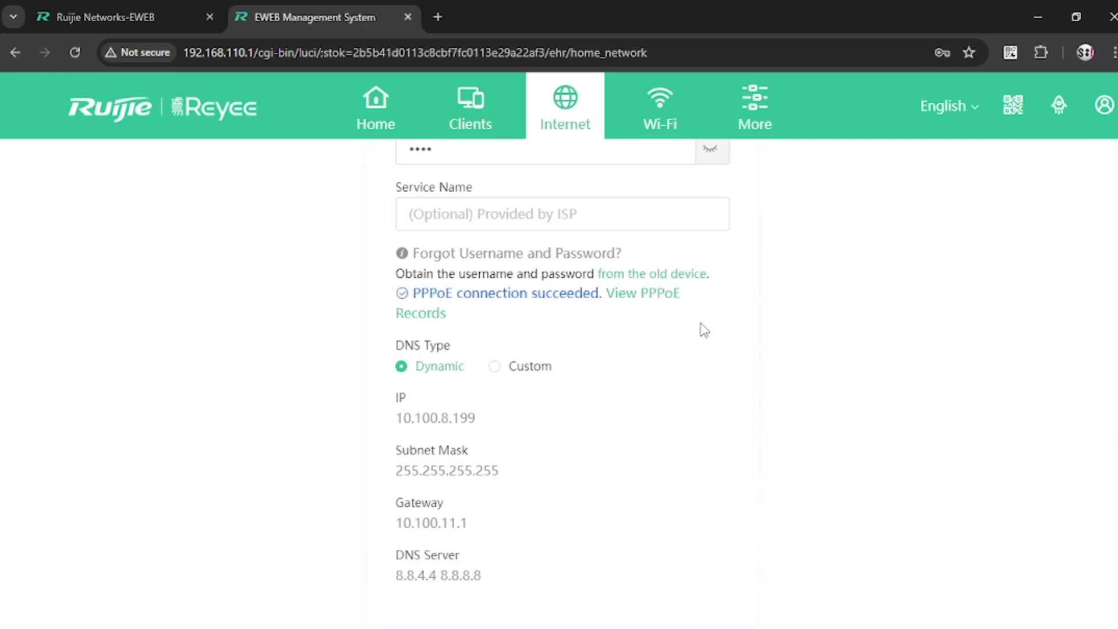
click(387, 110)
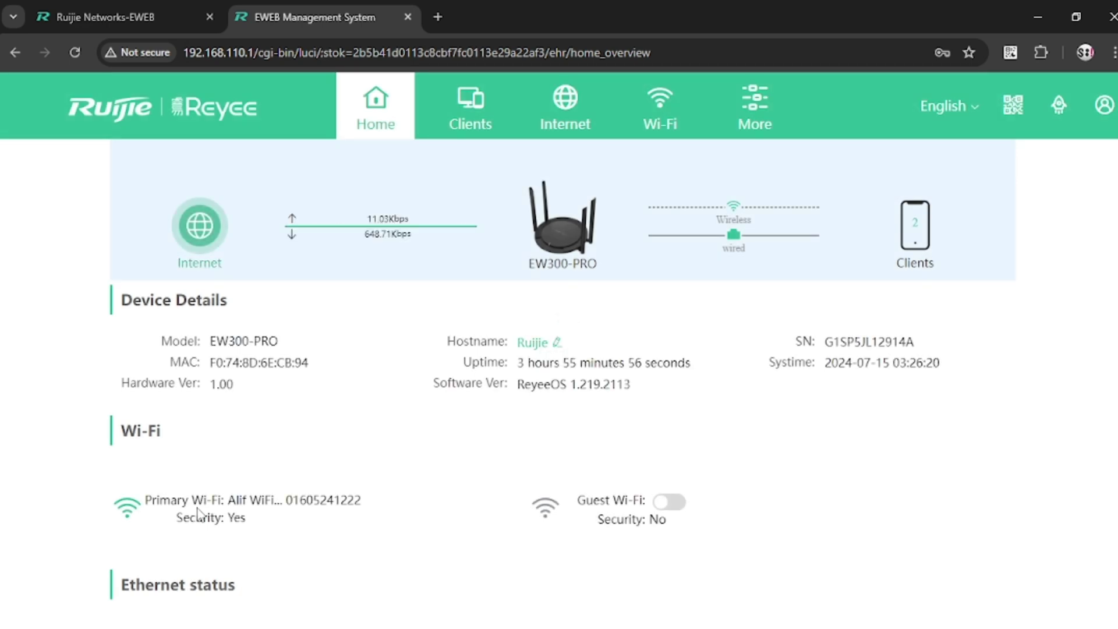
triple_click(173, 309)
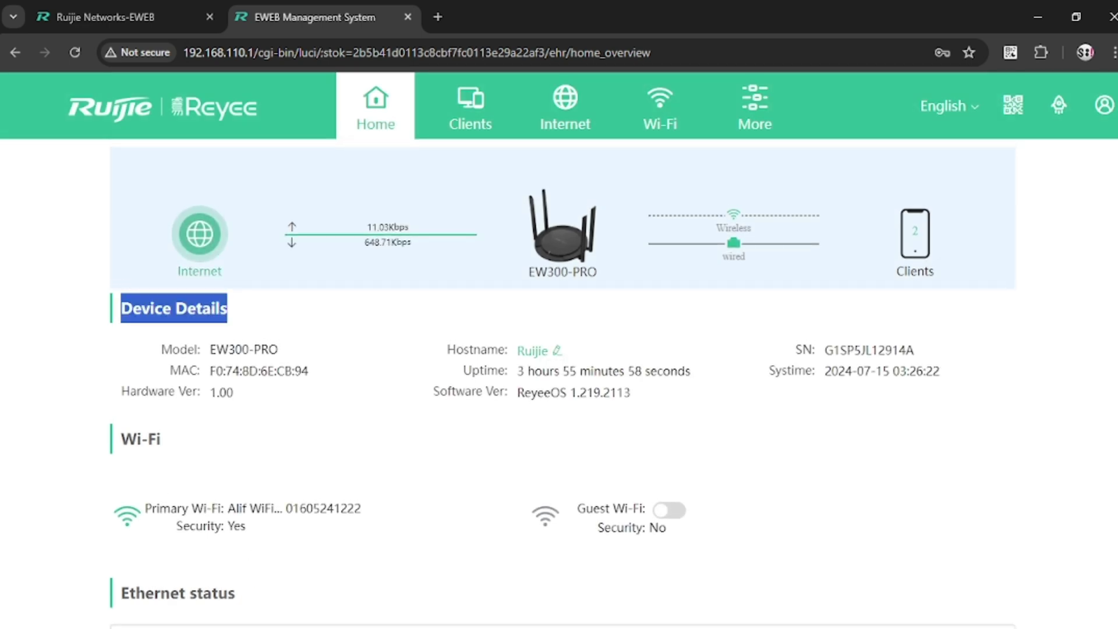
click(1085, 260)
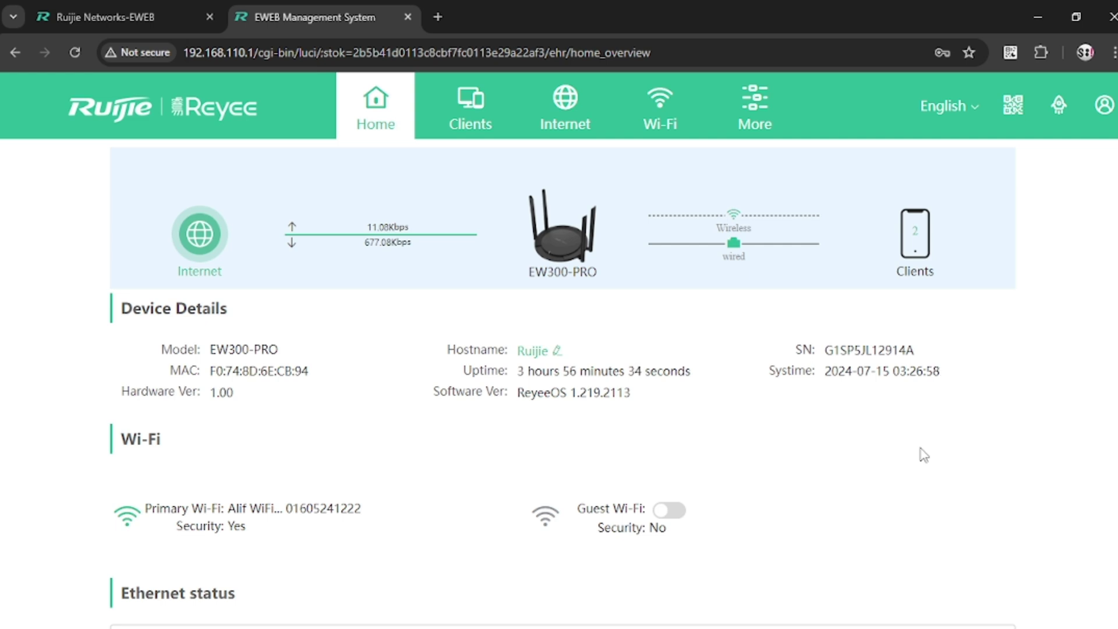
Search Google for 'ruijie router price' in a new tab and open Star Tech's result
click(438, 17)
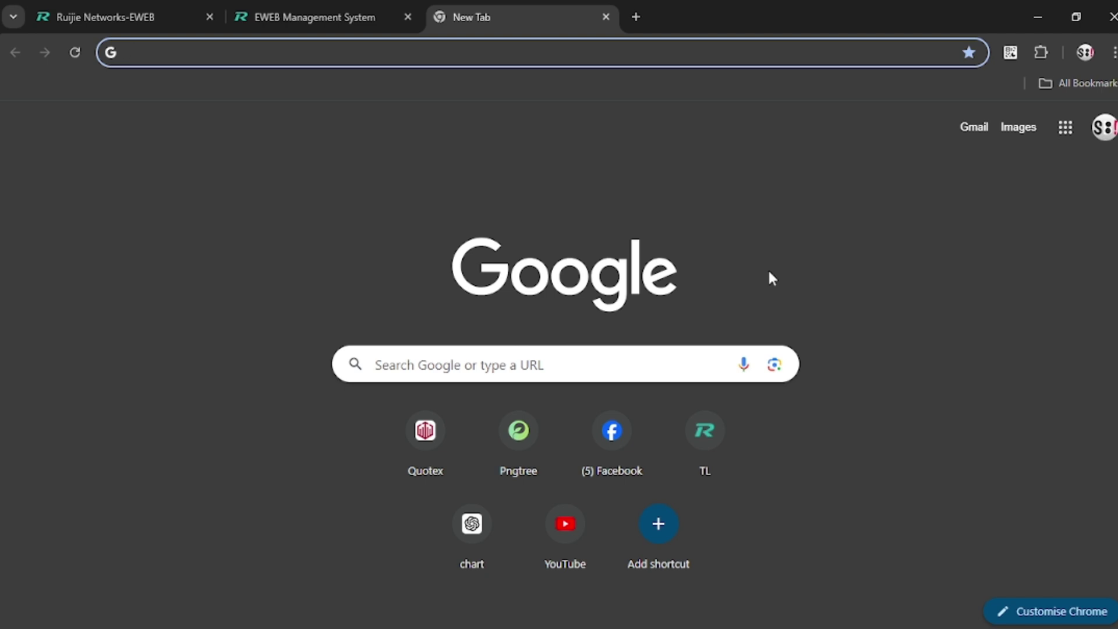
text(rui)
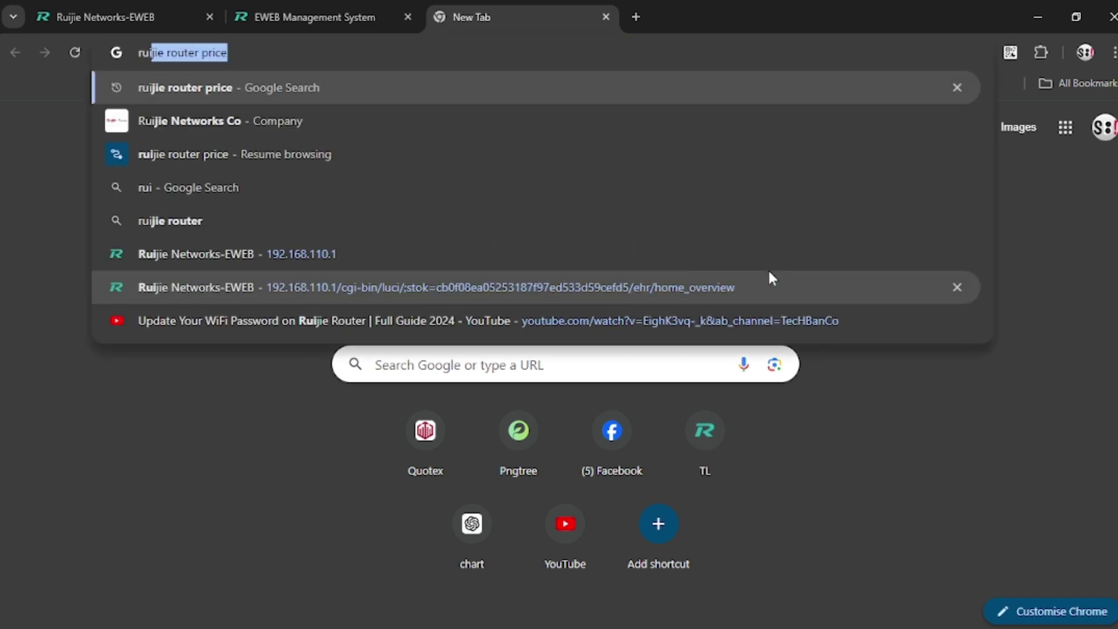
key(Return)
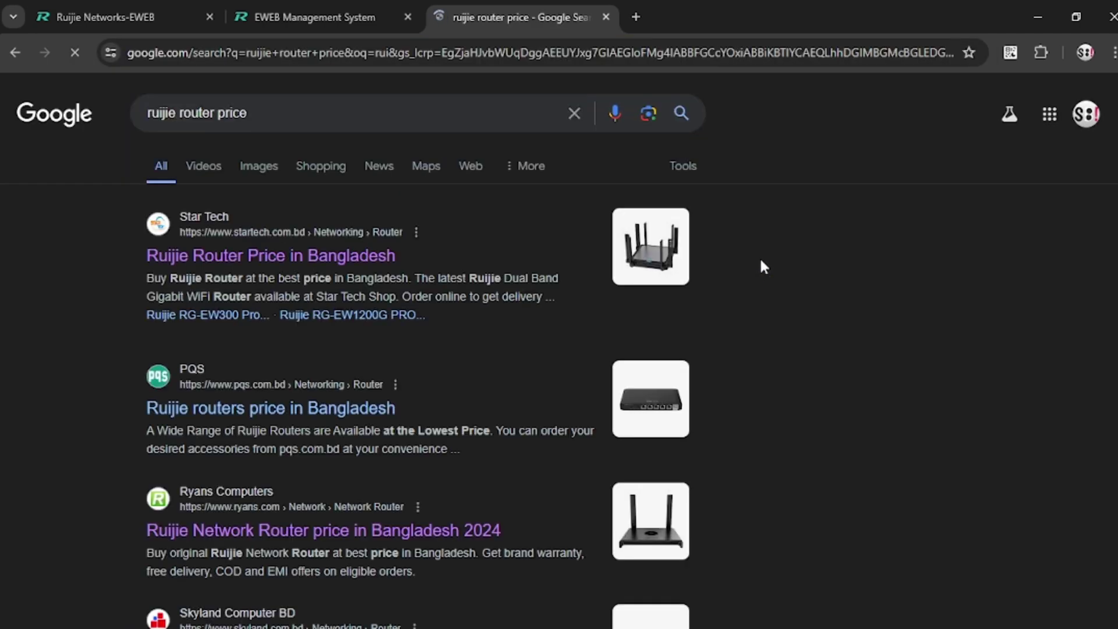
click(239, 259)
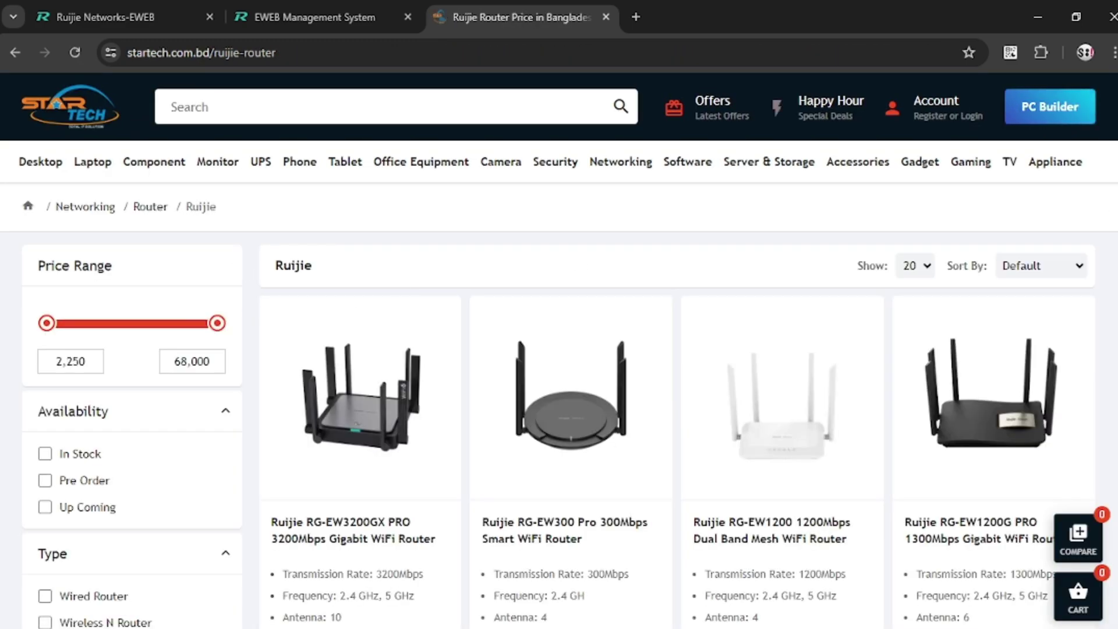
Scroll Star Tech's Ruijie listing to find the RG-EW300 Pro at 2,250৳
scroll(349, 294, down, 3)
scroll(559, 349, down, 2)
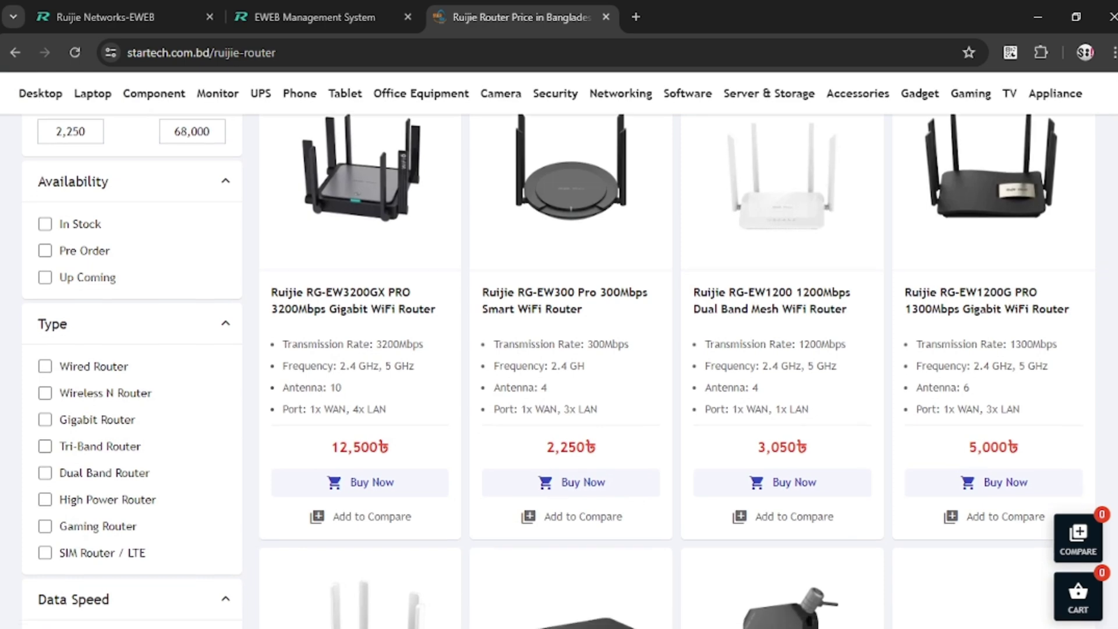
scroll(559, 349, down, 2)
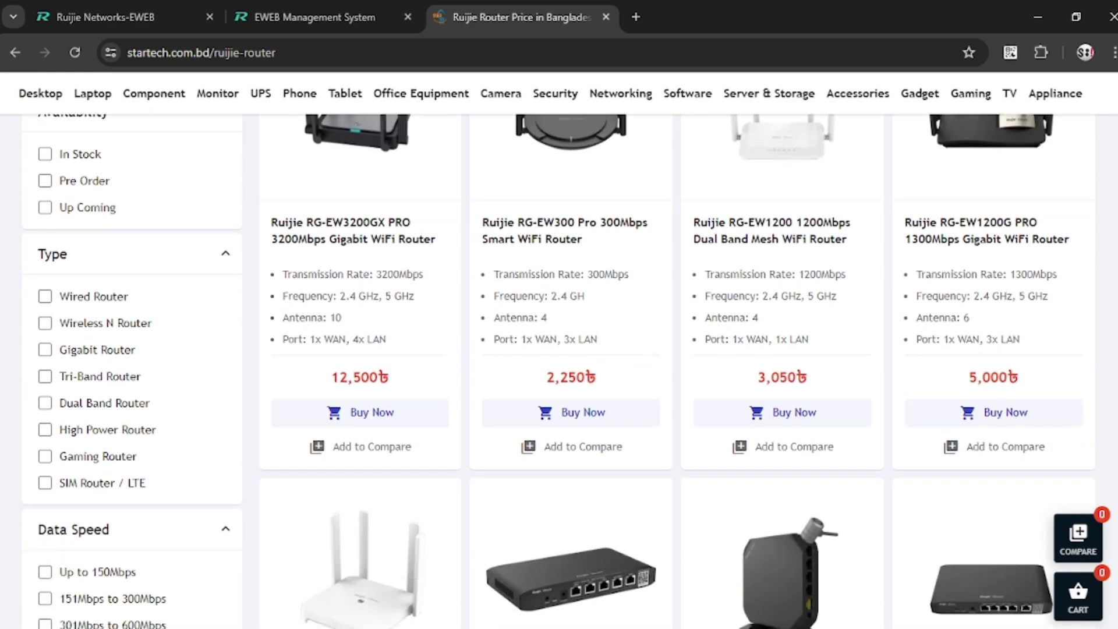
scroll(559, 349, down, 4)
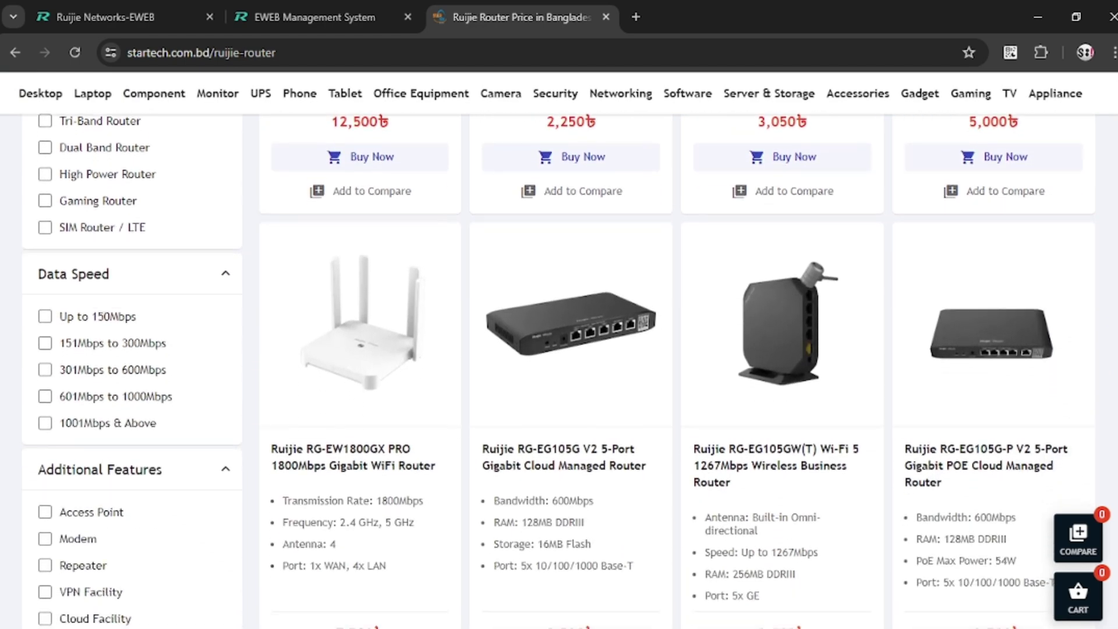
scroll(924, 260, up, 2)
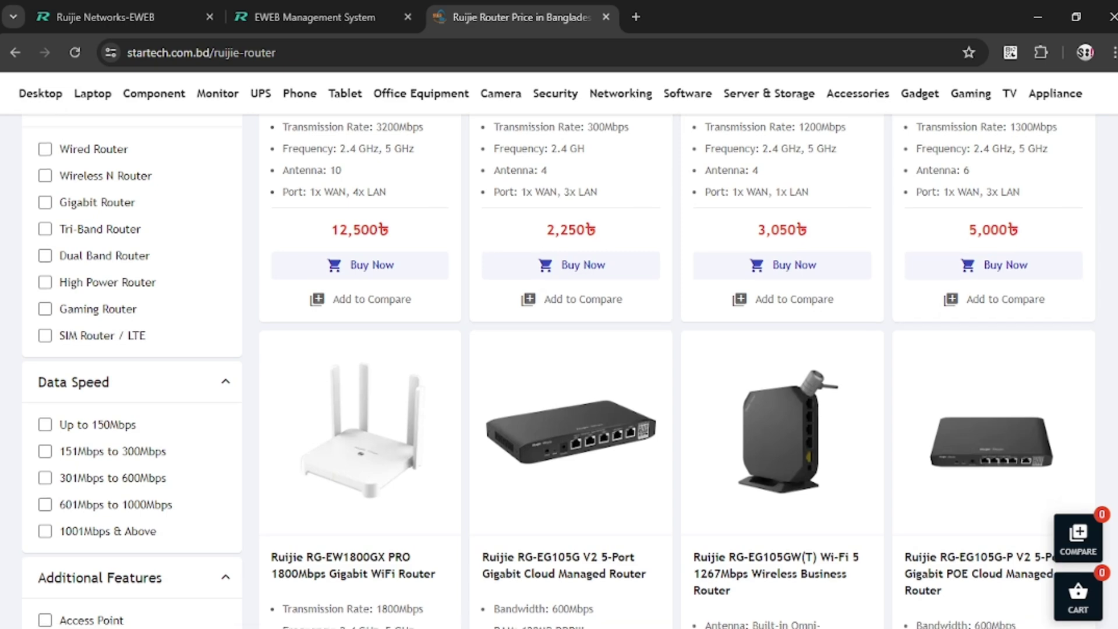
scroll(597, 239, down, 10)
scroll(676, 371, down, 10)
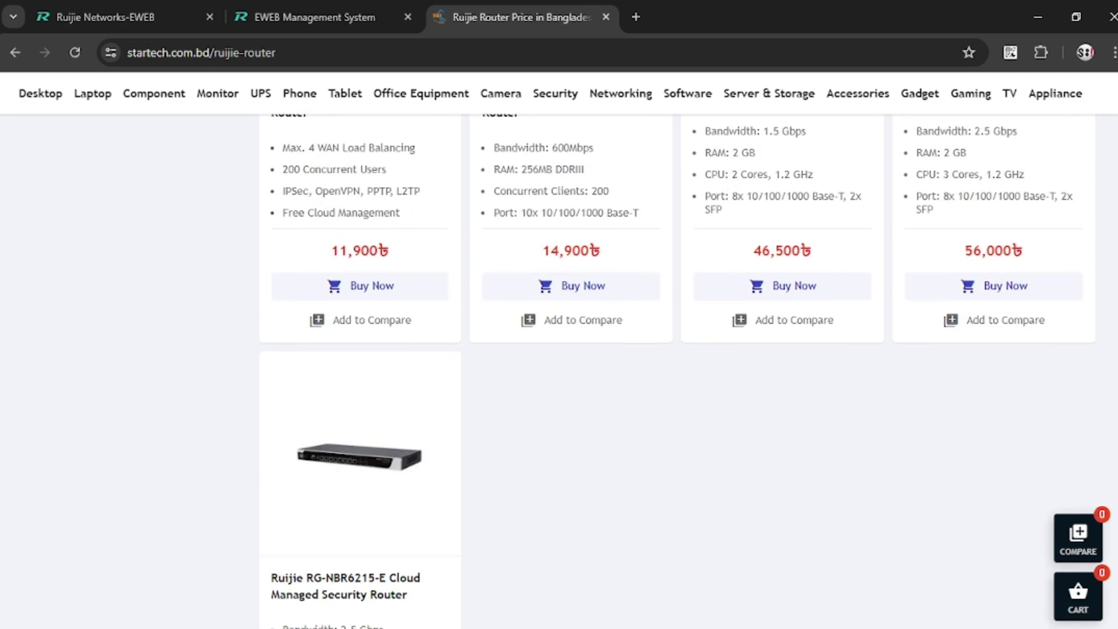
scroll(675, 350, up, 20)
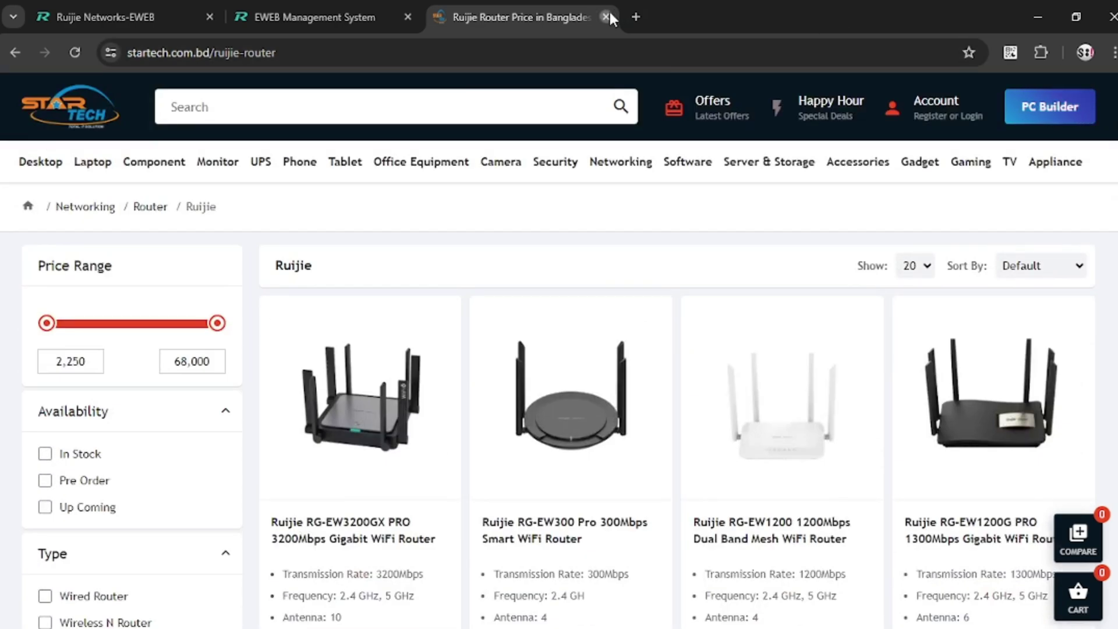
Close the Star Tech tab and unblock V2310 in Clients, leaving only V2254 blocked
click(606, 17)
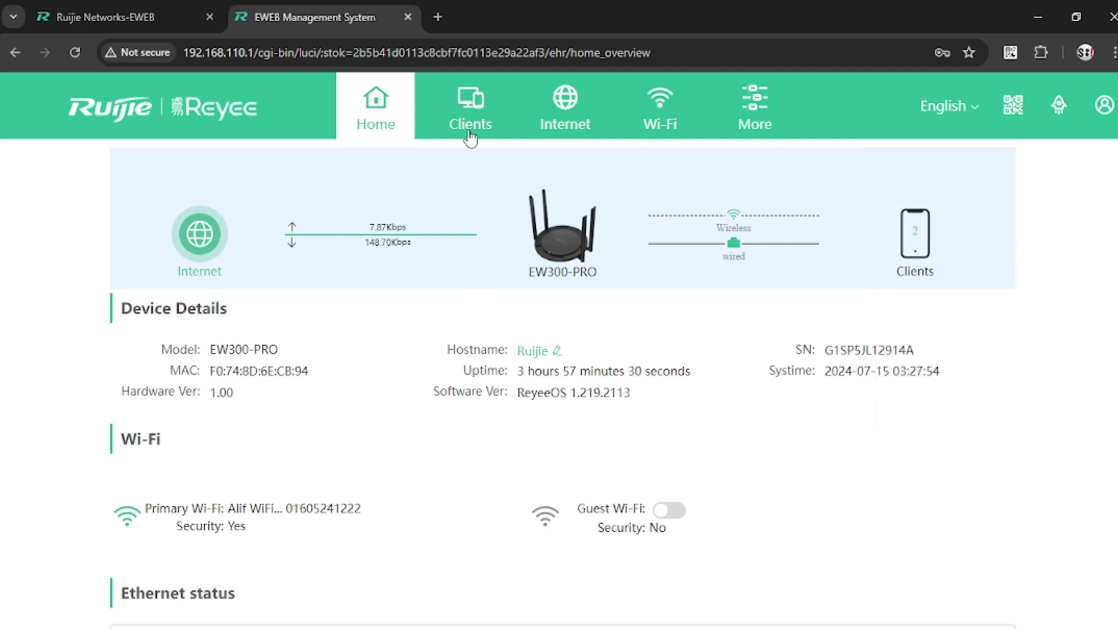
click(904, 247)
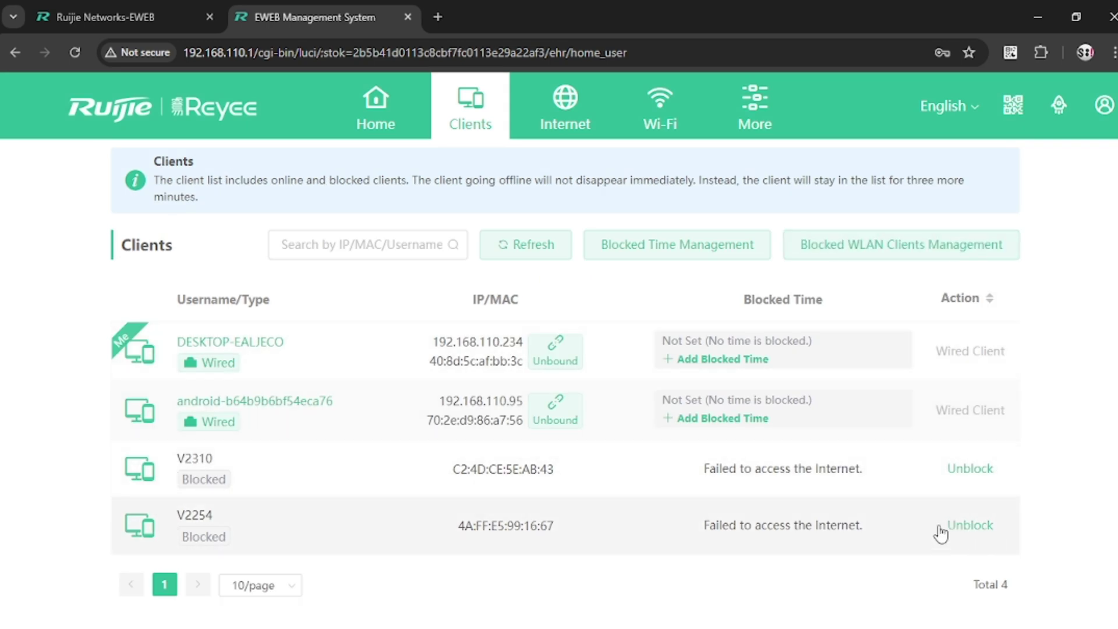
click(974, 469)
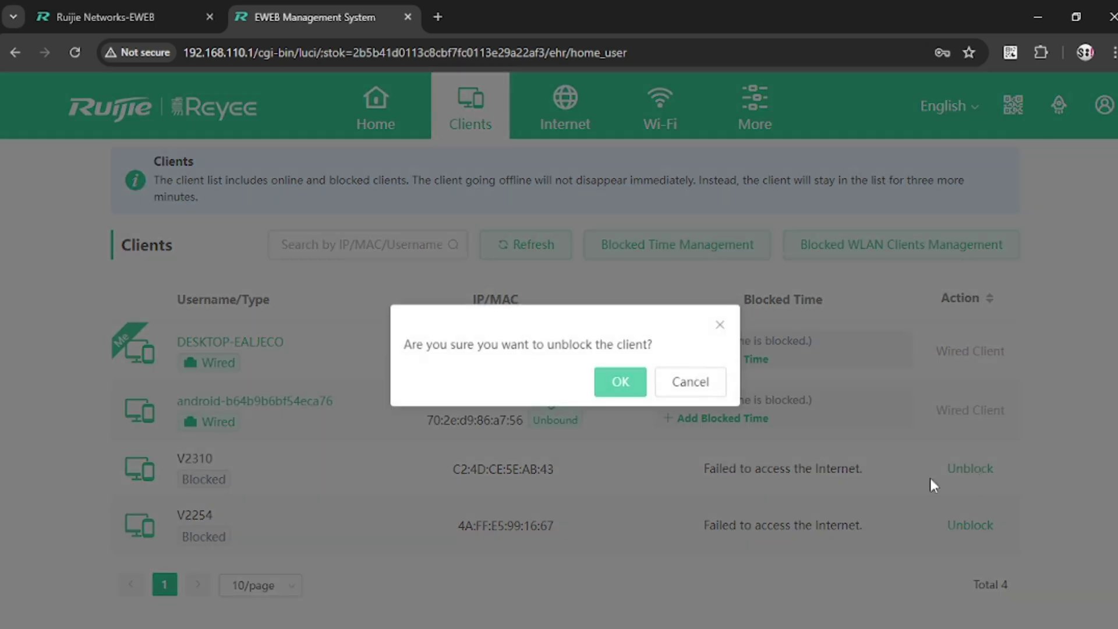
click(621, 383)
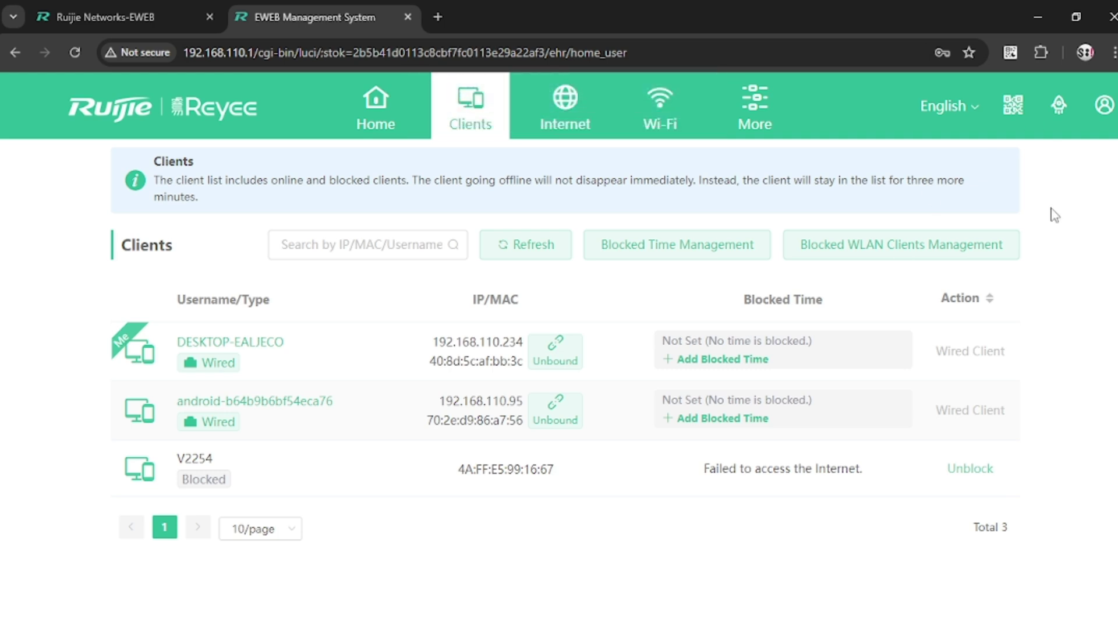
Launch the quick setup wizard, leaving Auto Upgrade enabled
click(1059, 107)
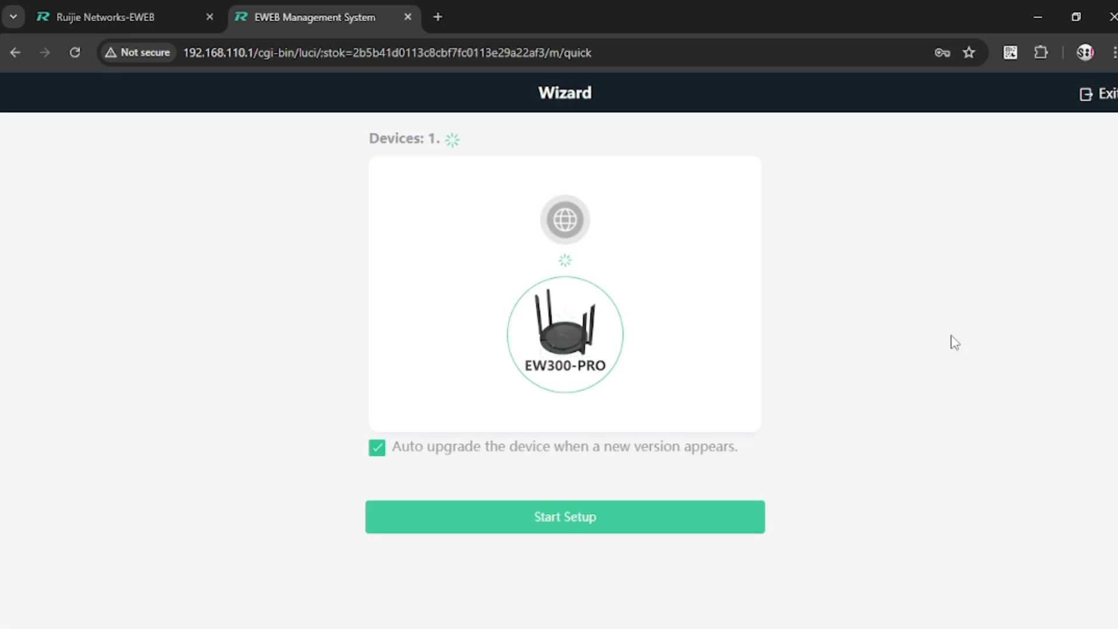
click(377, 442)
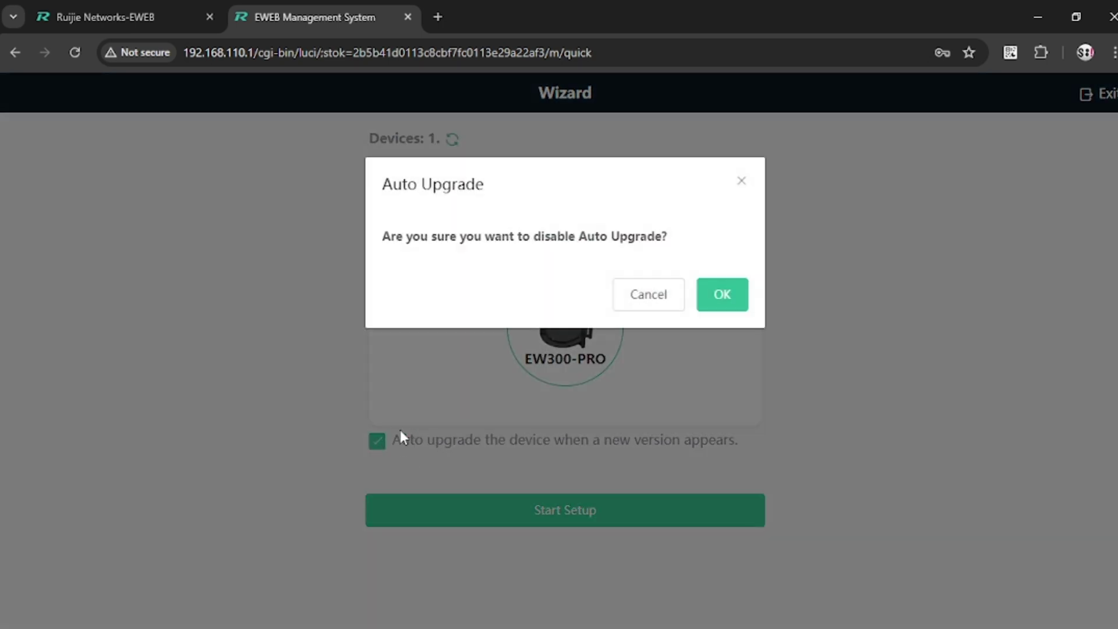
click(639, 303)
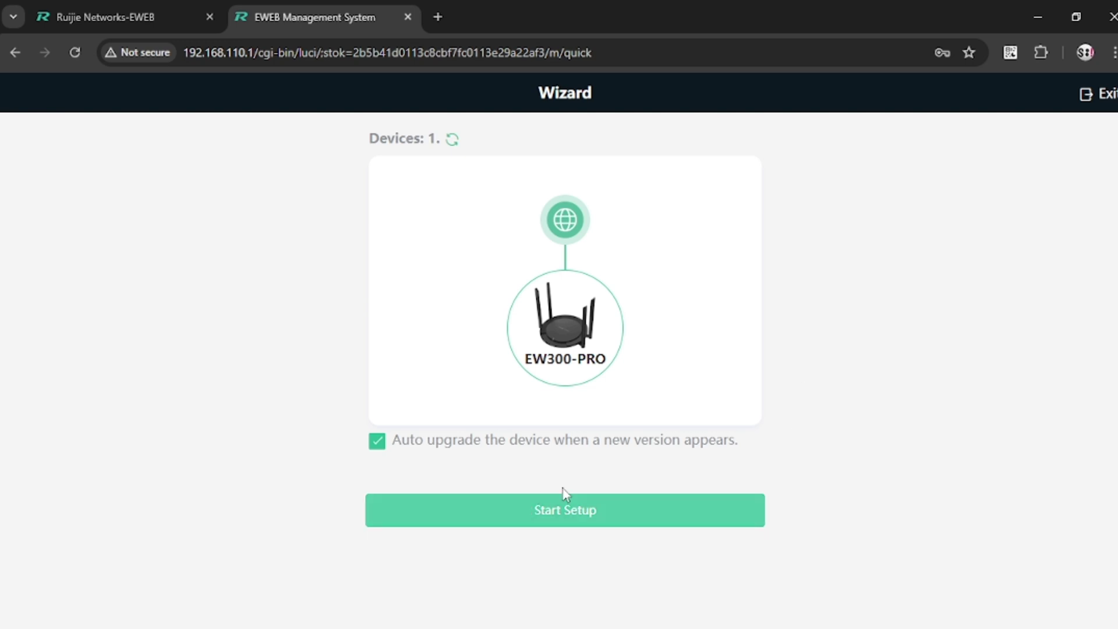
Start setup, keep the existing PPPoE internet and Wi-Fi settings, and apply the configuration
click(593, 524)
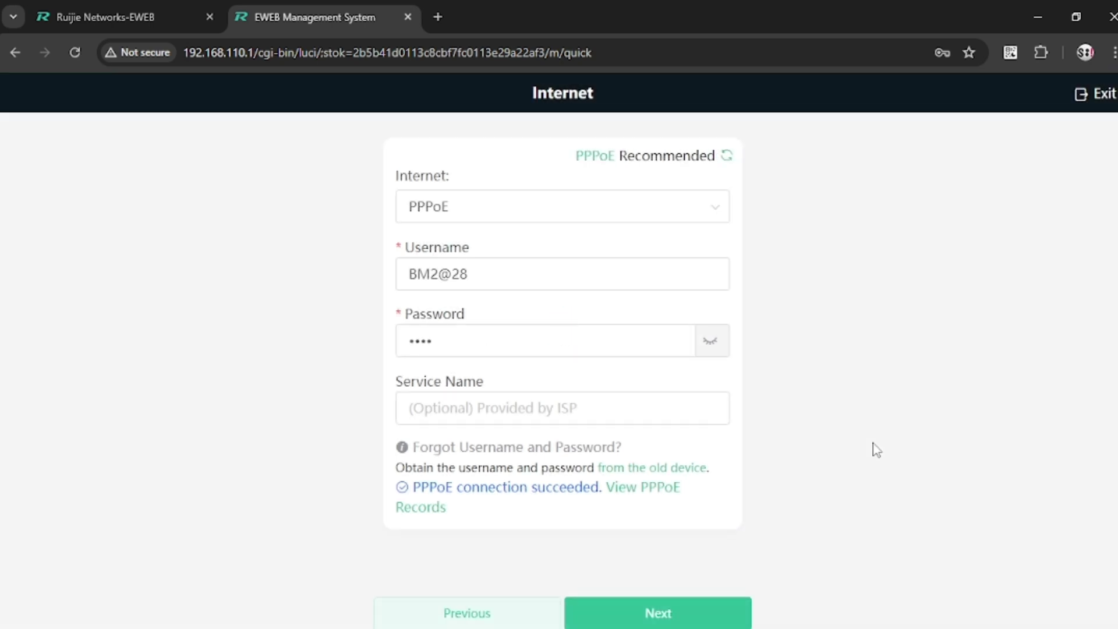
click(676, 619)
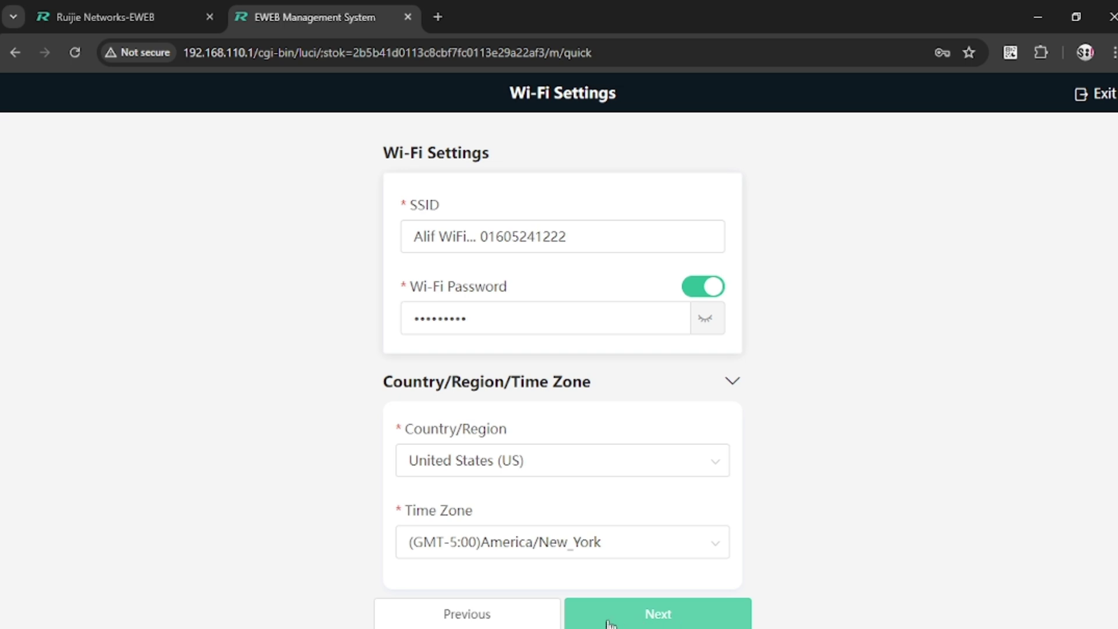
click(641, 621)
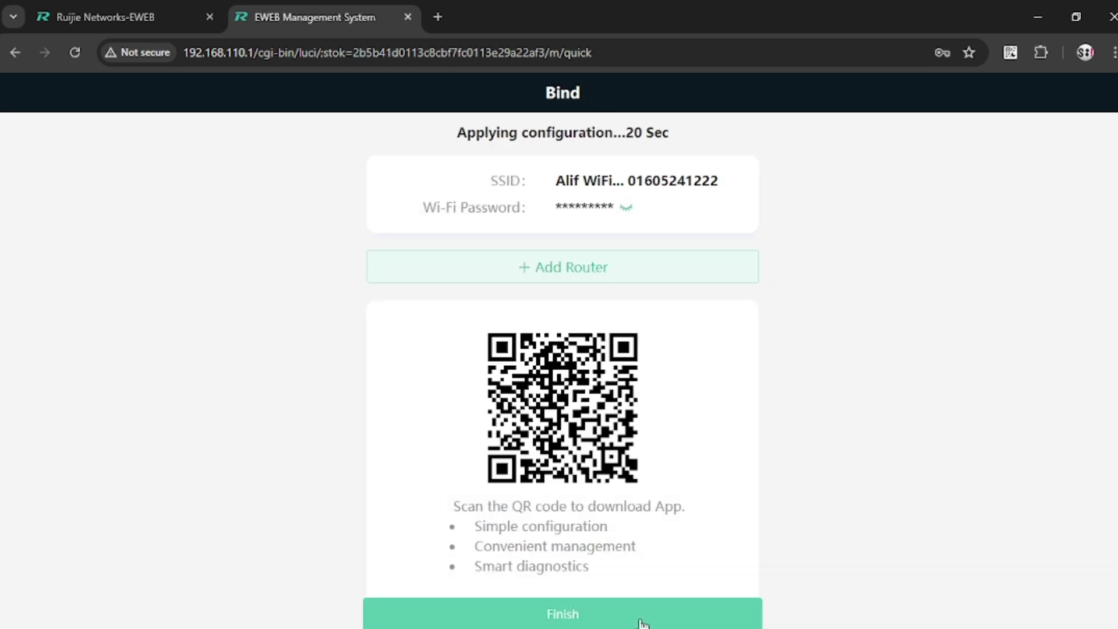
Finish the wizard on the Bind page and return to the Home overview
click(641, 621)
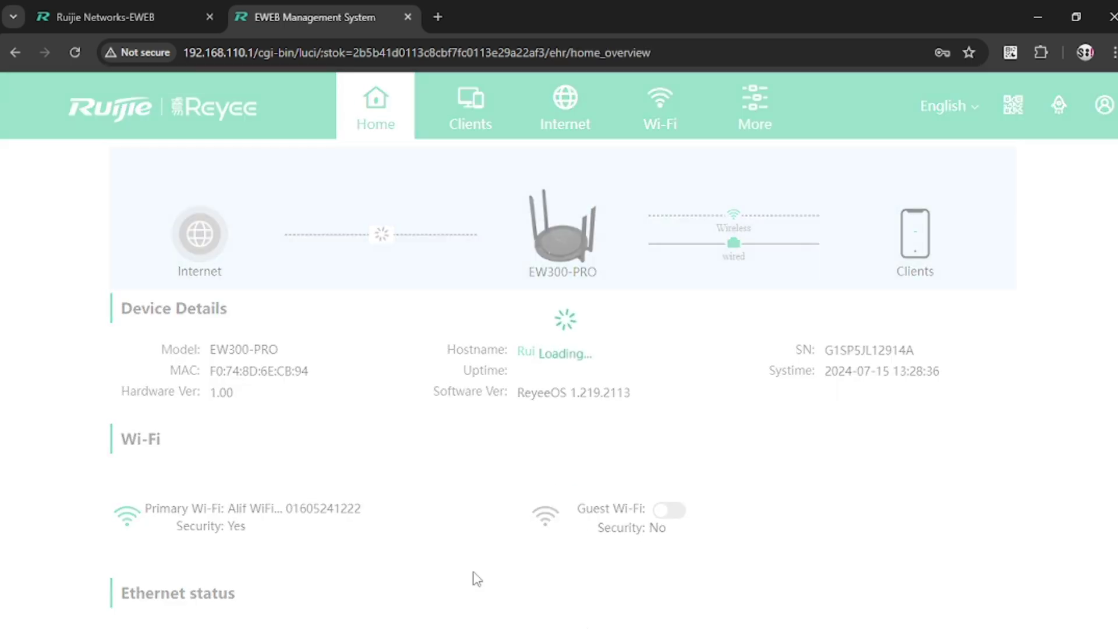